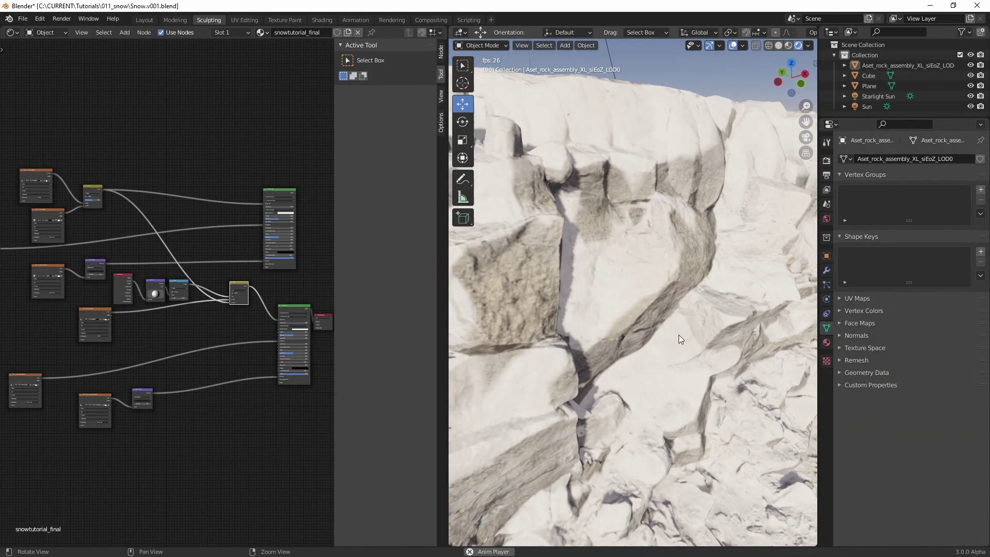
# Step: Rotate the direction sphere of the Normal node in the snowtutorial_final material to change the snow coverage on the cliff
pyautogui.scroll(6, 157, 282)
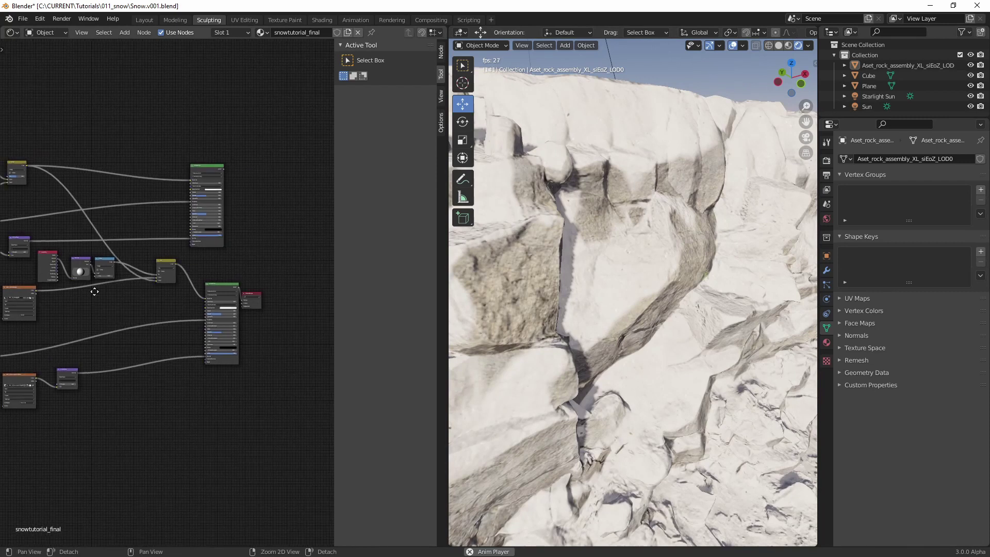
pyautogui.scroll(1, 183, 267)
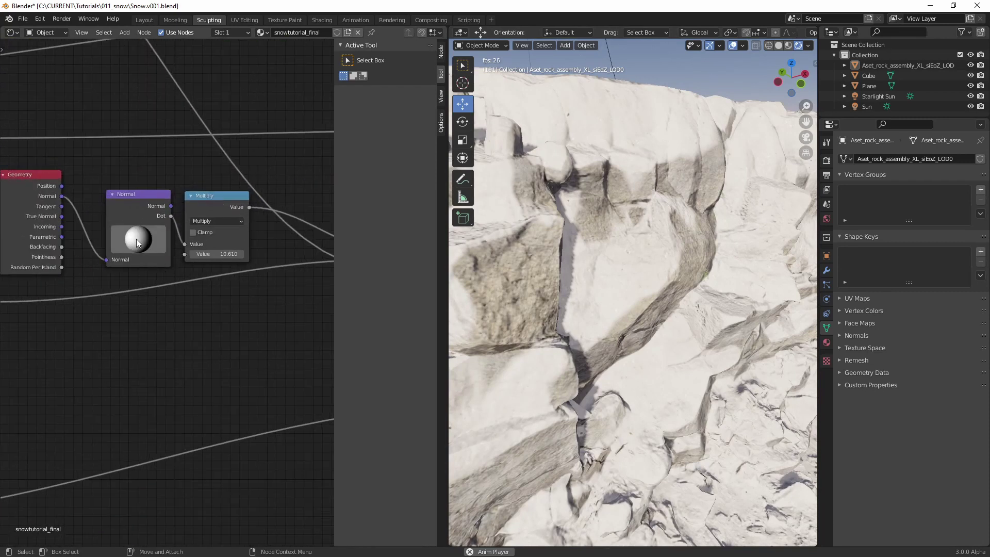
pyautogui.scroll(1, 165, 266)
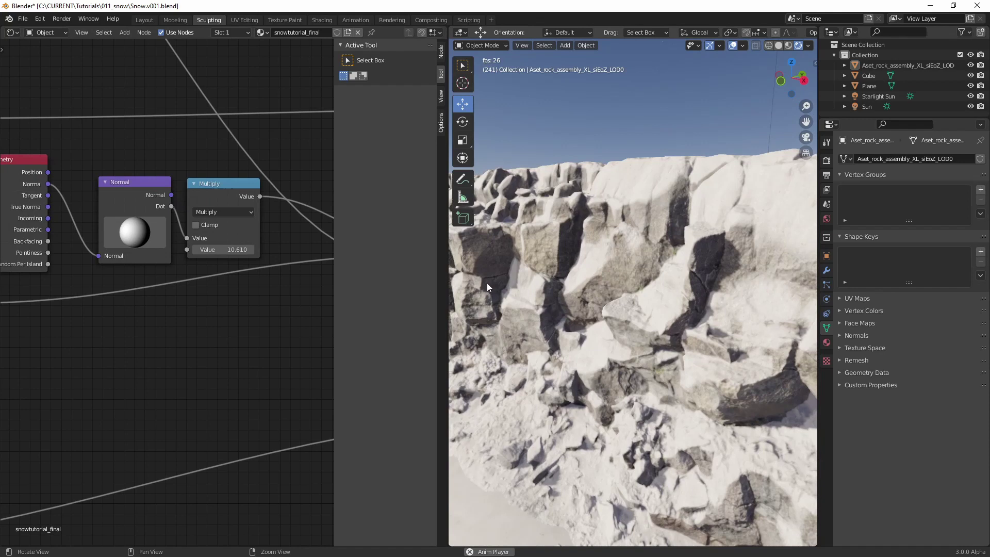
pyautogui.moveTo(135, 226); pyautogui.dragTo(157, 231)
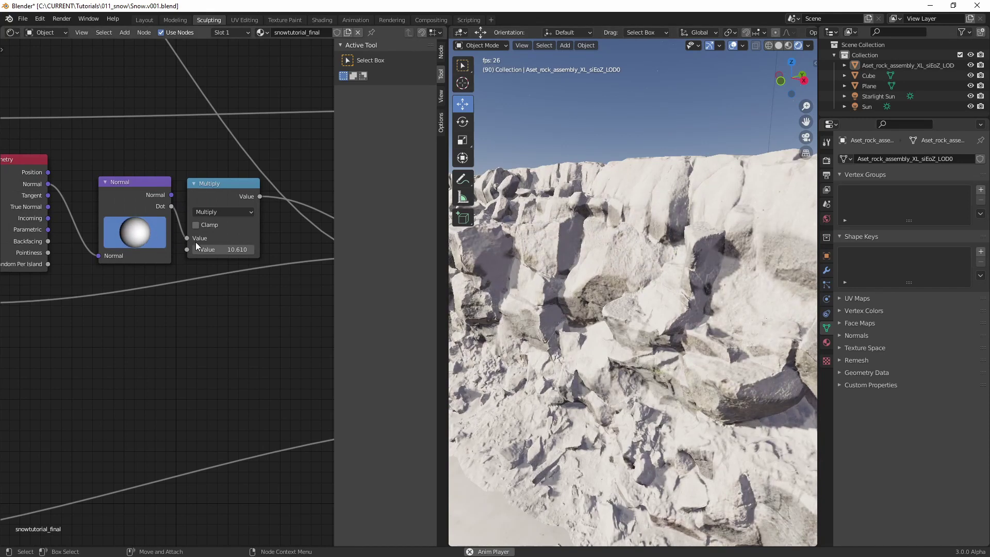
pyautogui.moveTo(627, 302); pyautogui.dragTo(554, 330, button='middle')
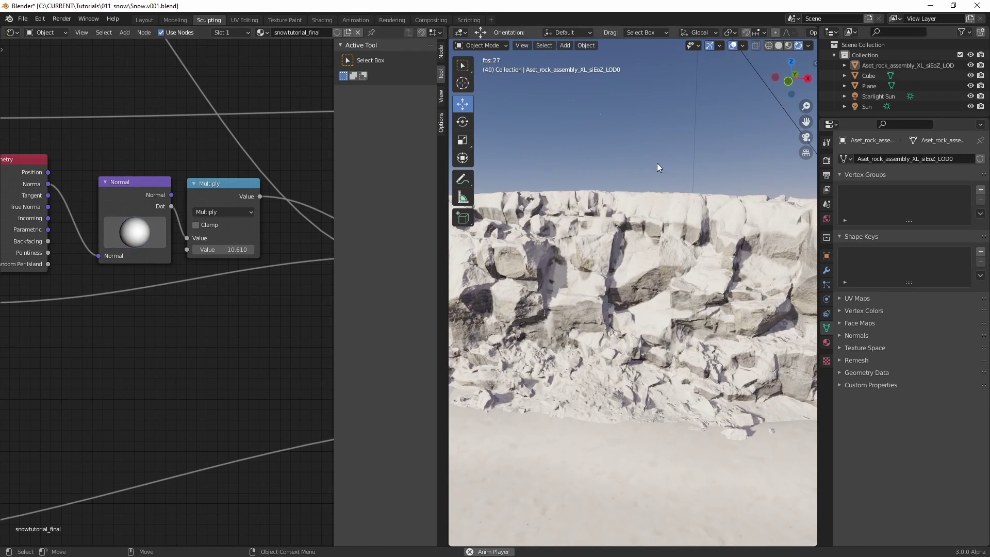
pyautogui.moveTo(657, 163); pyautogui.dragTo(632, 337, button='middle')
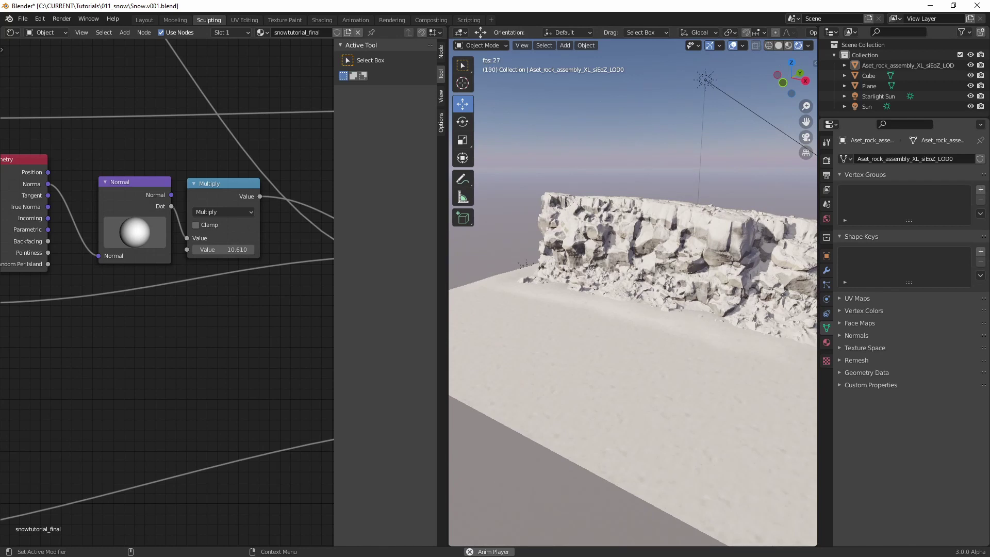
# Step: Switch to Quixel Bridge and export the Huge Icelandic Lava Cliff asset and the Snow surface to Blender
pyautogui.hotkey('alt', 'Tab')
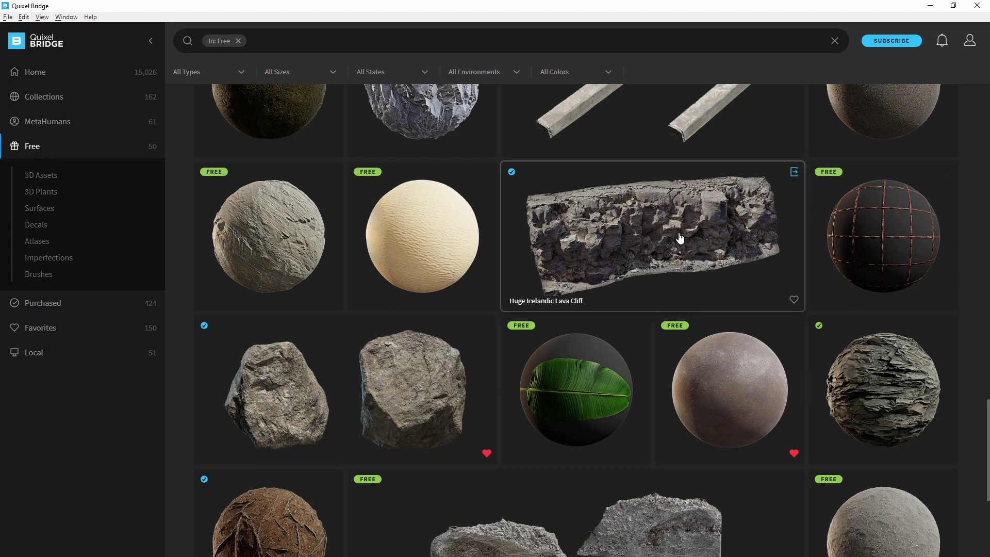
pyautogui.click(794, 173)
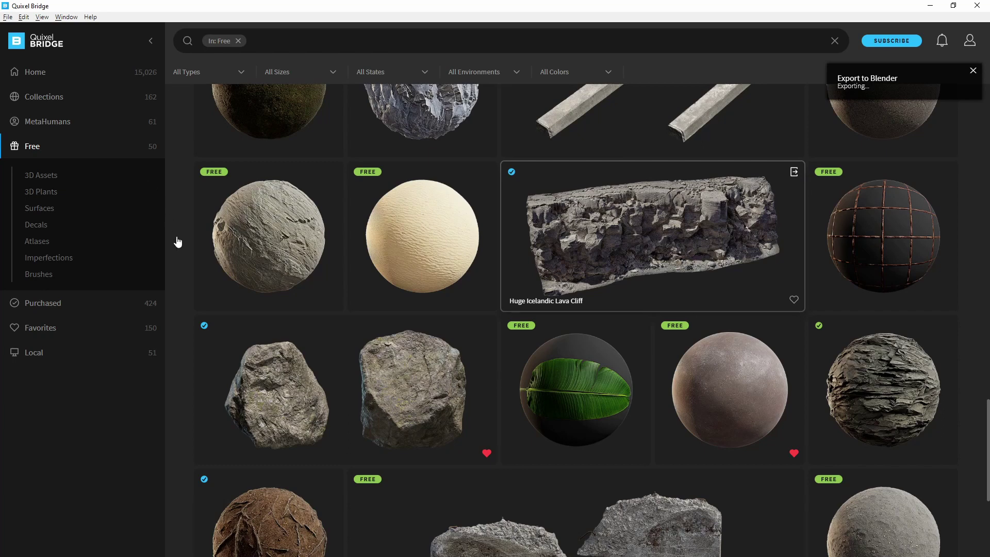
pyautogui.scroll(15, 176, 258)
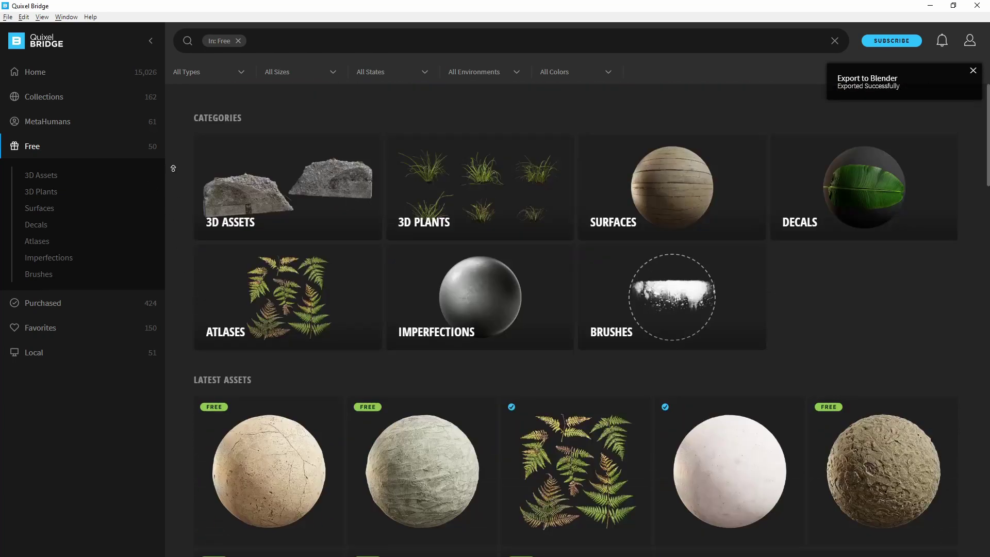
pyautogui.scroll(-3, 174, 201)
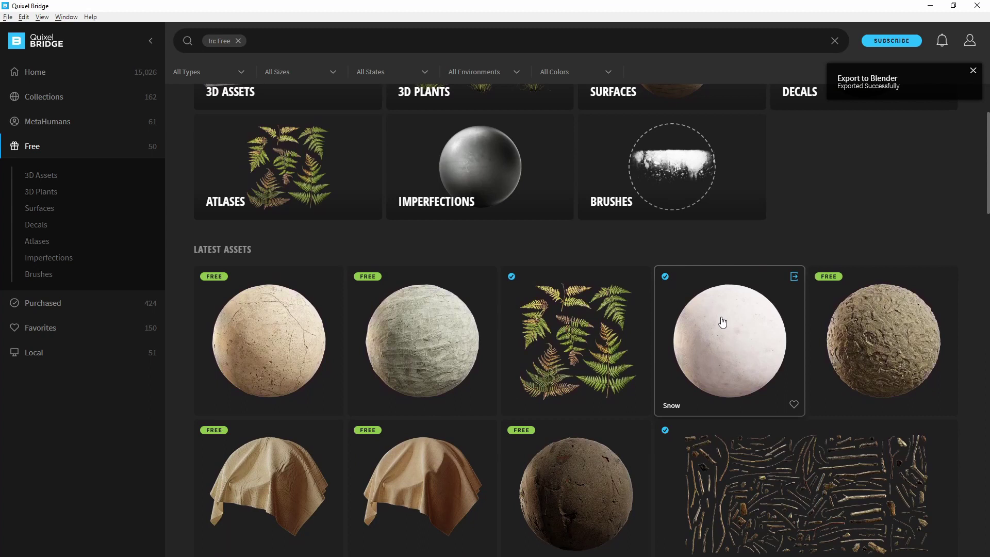
pyautogui.click(793, 278)
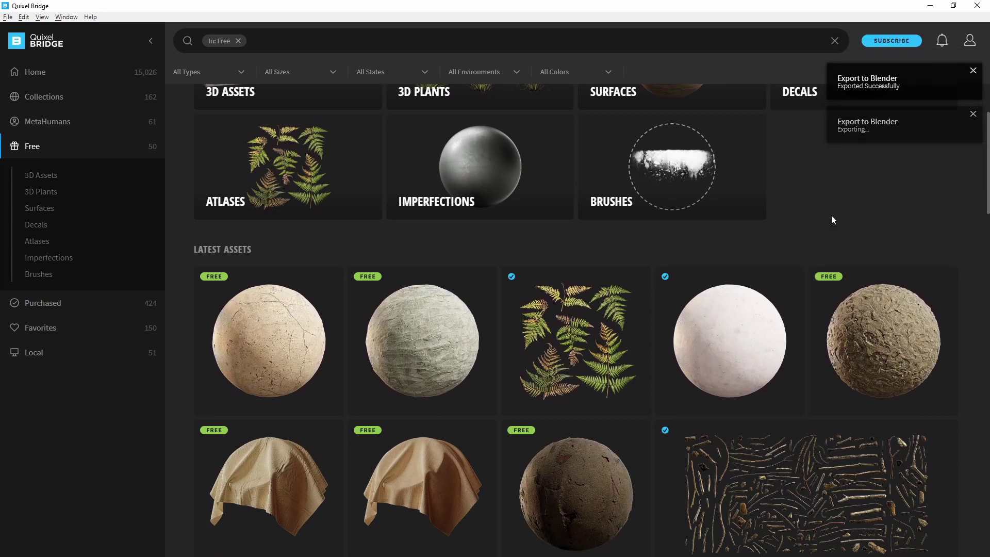
pyautogui.click(930, 7)
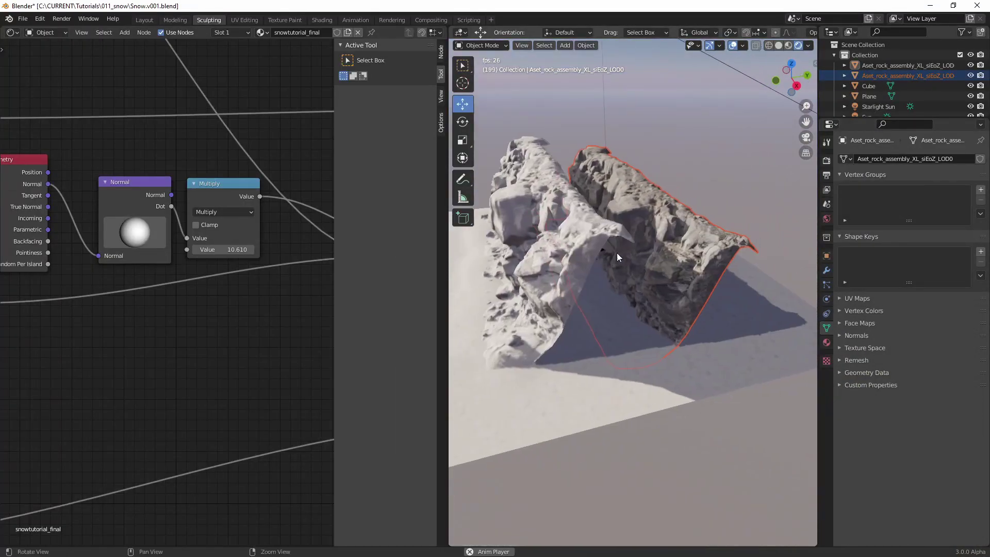
# Step: Move the newly imported lava cliff in front of the snow-covered cliff, over the snowy ground
pyautogui.scroll(-4, 598, 288)
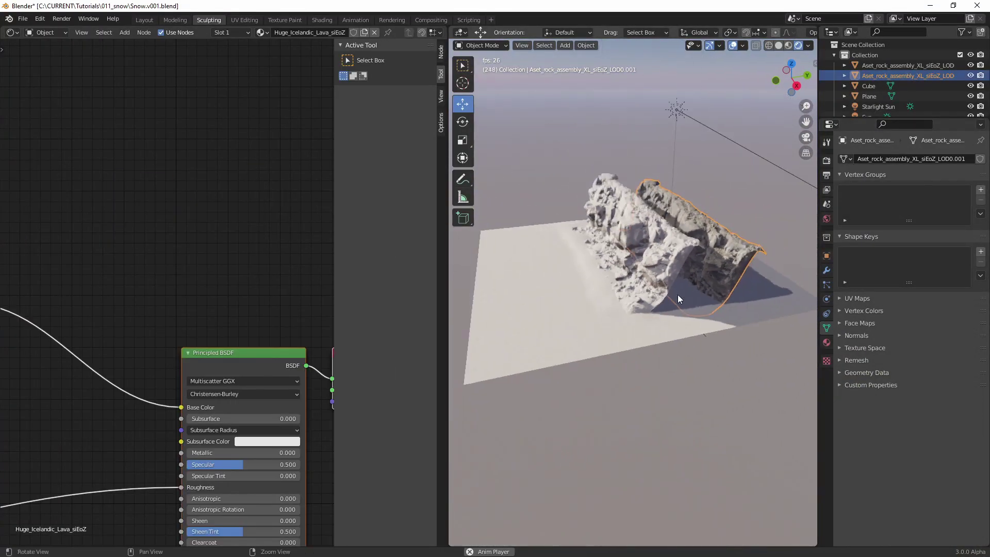
pyautogui.moveTo(715, 246); pyautogui.dragTo(680, 256, button='middle')
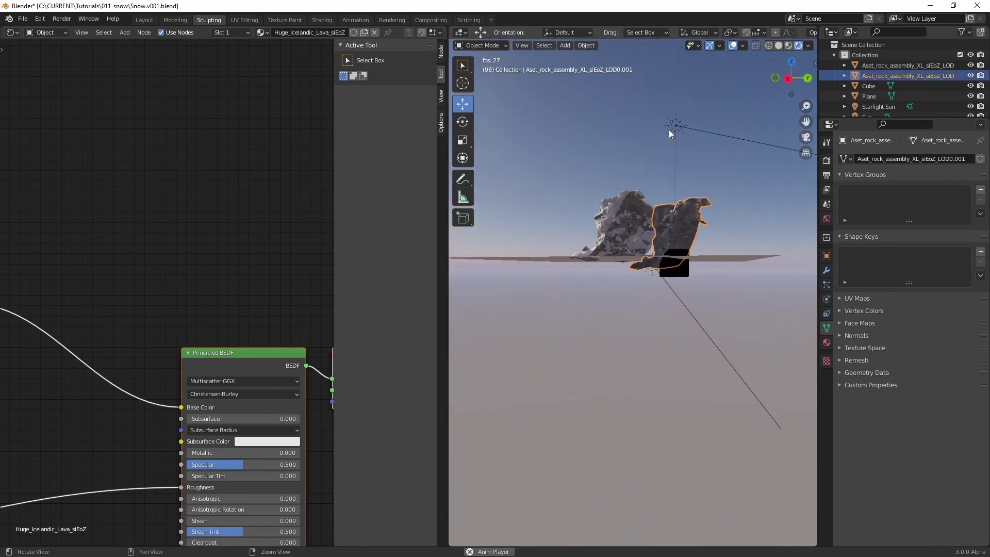
pyautogui.moveTo(669, 129); pyautogui.dragTo(716, 164, button='middle')
pyautogui.moveTo(714, 227); pyautogui.dragTo(701, 234, button='middle')
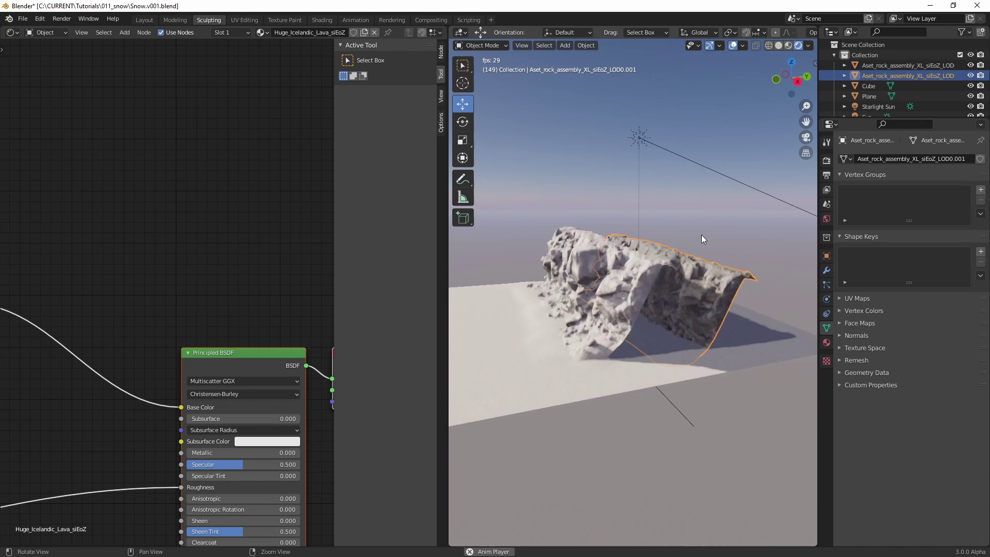
pyautogui.keyDown('alt'); pyautogui.moveTo(701, 234); pyautogui.dragTo(724, 253); pyautogui.keyUp('alt')
pyautogui.keyDown('alt'); pyautogui.moveTo(723, 253); pyautogui.dragTo(638, 189, button='right'); pyautogui.keyUp('alt')
pyautogui.press('g')
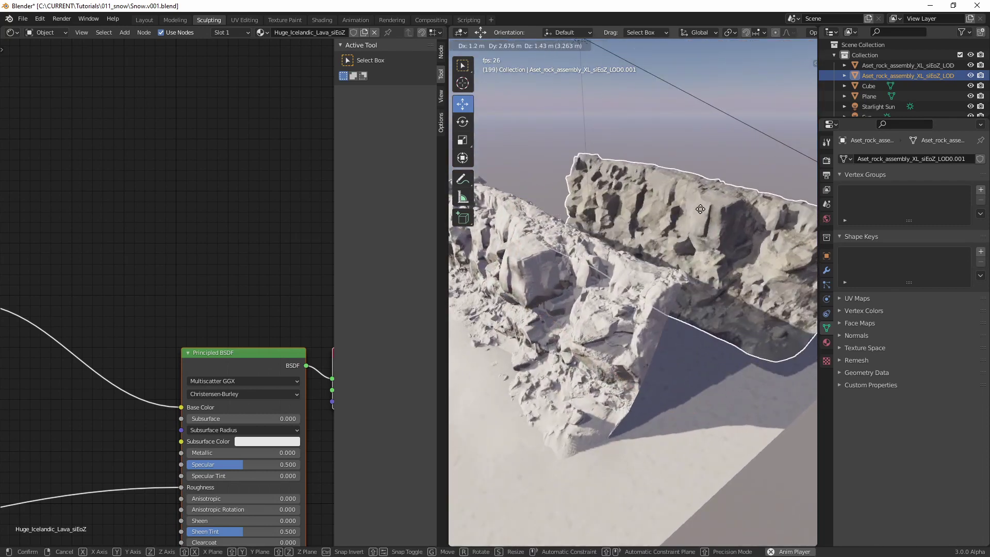
pyautogui.click(540, 230)
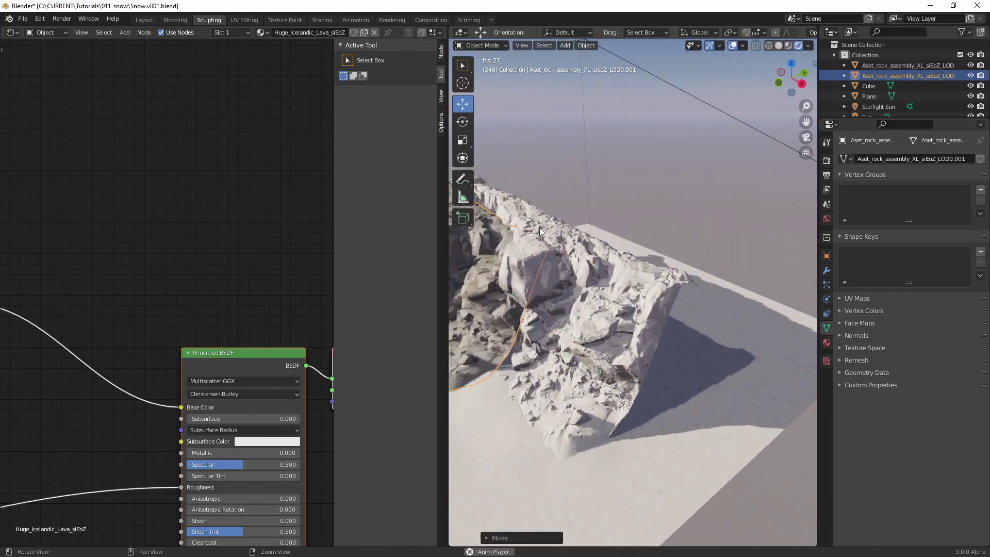
pyautogui.keyDown('alt'); pyautogui.moveTo(540, 230); pyautogui.dragTo(742, 206, button='middle'); pyautogui.keyUp('alt')
pyautogui.moveTo(657, 199); pyautogui.dragTo(614, 234, button='middle')
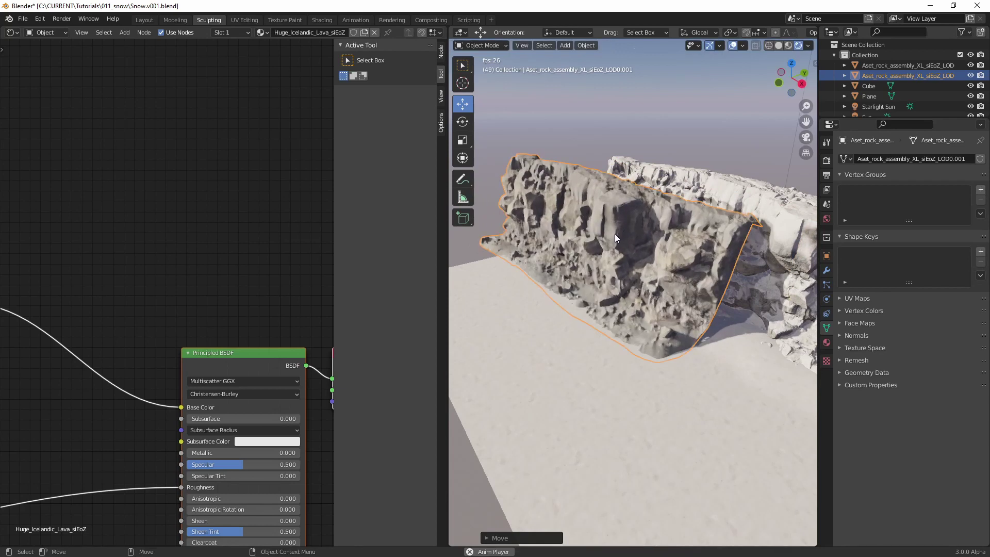
pyautogui.press('f')
pyautogui.keyDown('alt'); pyautogui.moveTo(654, 319); pyautogui.dragTo(619, 281, button='right'); pyautogui.keyUp('alt')
pyautogui.keyDown('alt'); pyautogui.moveTo(618, 281); pyautogui.dragTo(633, 277); pyautogui.keyUp('alt')
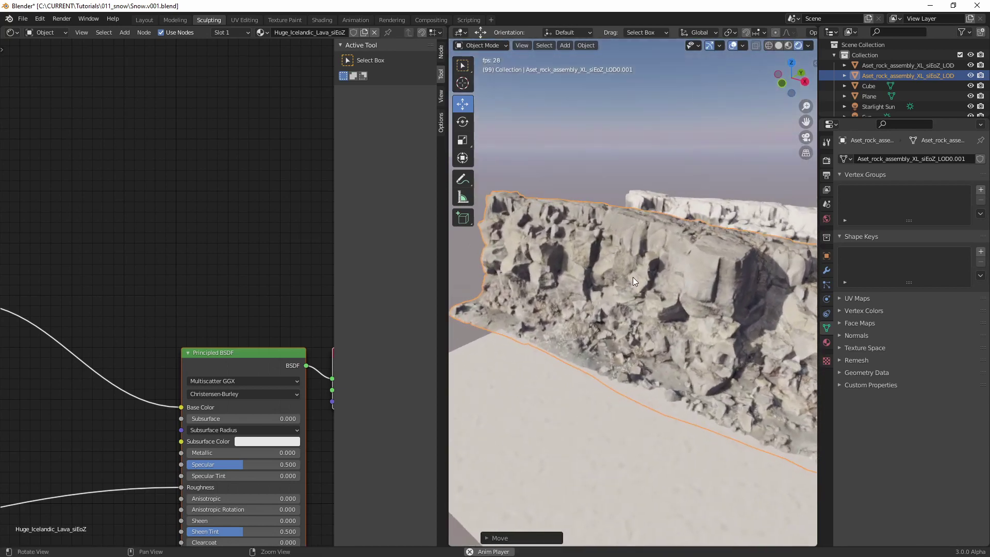
pyautogui.keyDown('alt'); pyautogui.moveTo(633, 277); pyautogui.dragTo(601, 307, button='right'); pyautogui.keyUp('alt')
# Step: Assign the Snow_qbArR0 material to the new cliff and copy its image texture, Multiply and Normal Map nodes
pyautogui.keyDown('alt'); pyautogui.moveTo(183, 281); pyautogui.dragTo(200, 246, button='middle'); pyautogui.keyUp('alt')
pyautogui.keyDown('alt'); pyautogui.moveTo(199, 245); pyautogui.dragTo(215, 246, button='right'); pyautogui.keyUp('alt')
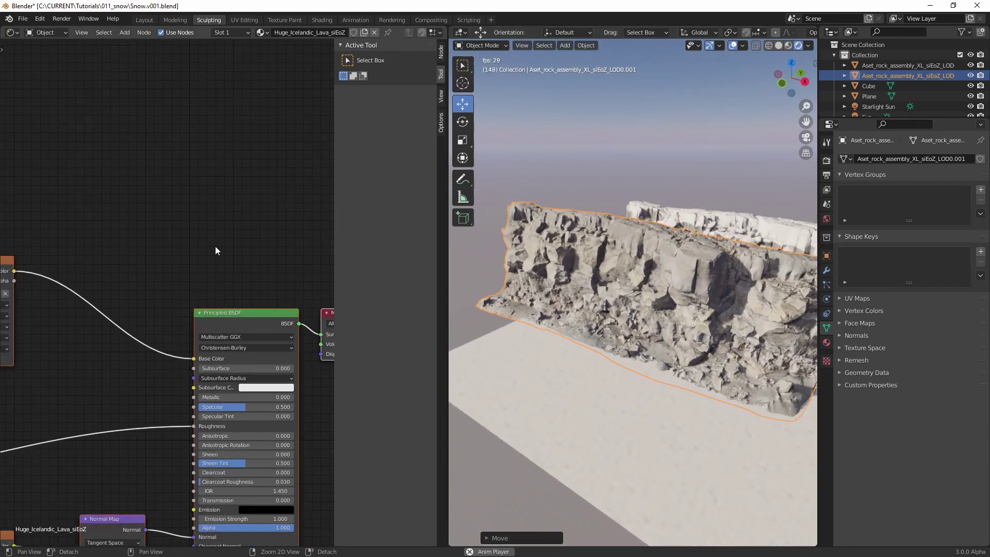
pyautogui.scroll(-2, 215, 248)
pyautogui.moveTo(182, 244); pyautogui.dragTo(214, 221, button='middle')
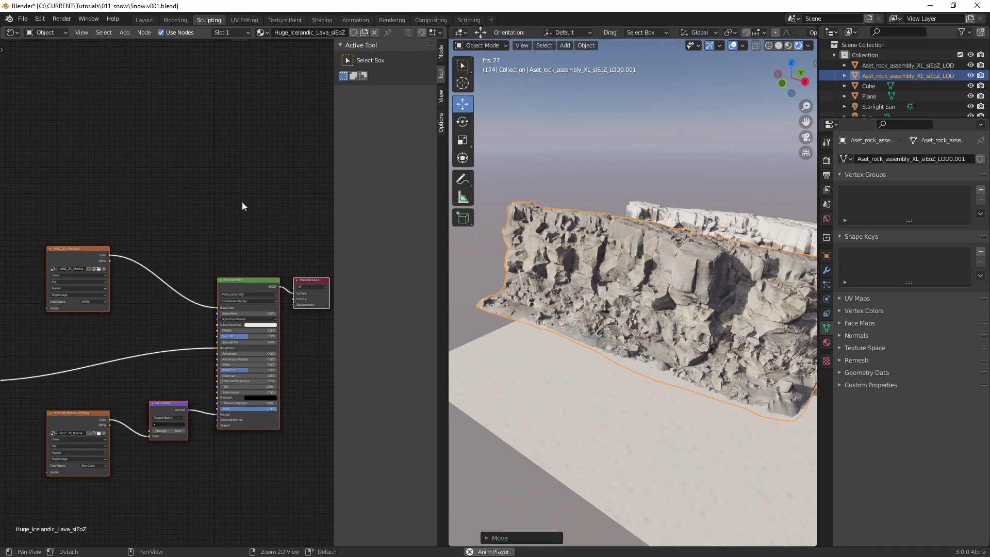
pyautogui.click(262, 33)
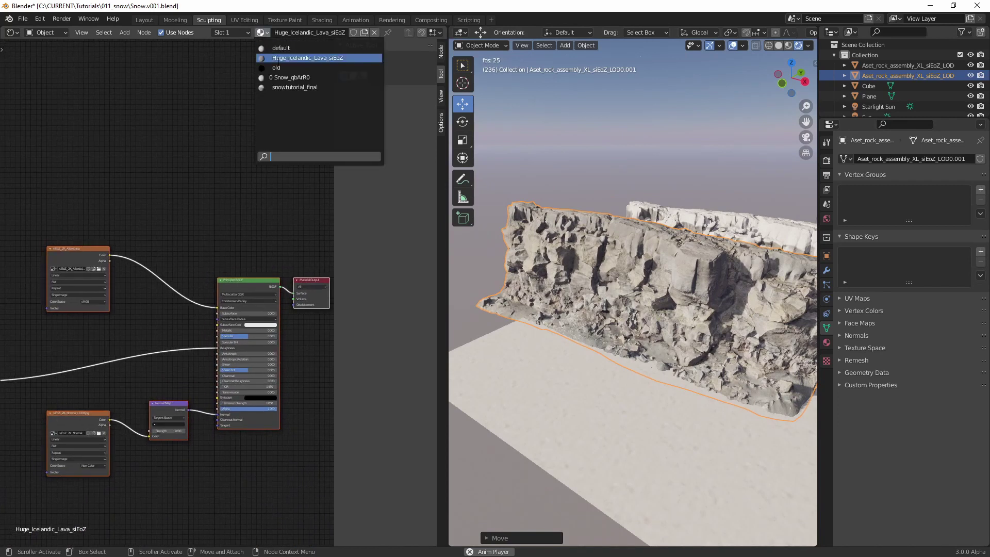
pyautogui.click(294, 78)
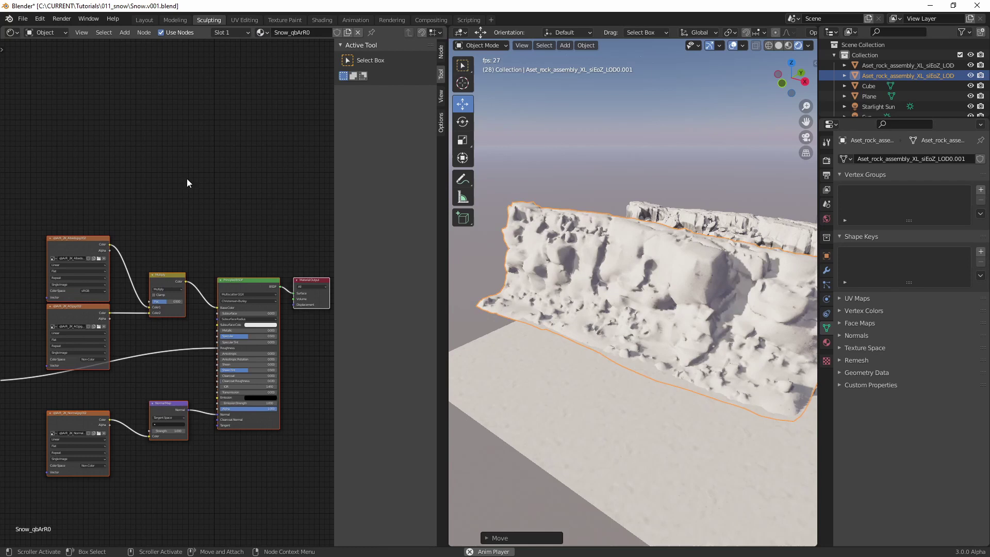
pyautogui.scroll(2, 216, 159)
pyautogui.moveTo(238, 135); pyautogui.dragTo(31, 393)
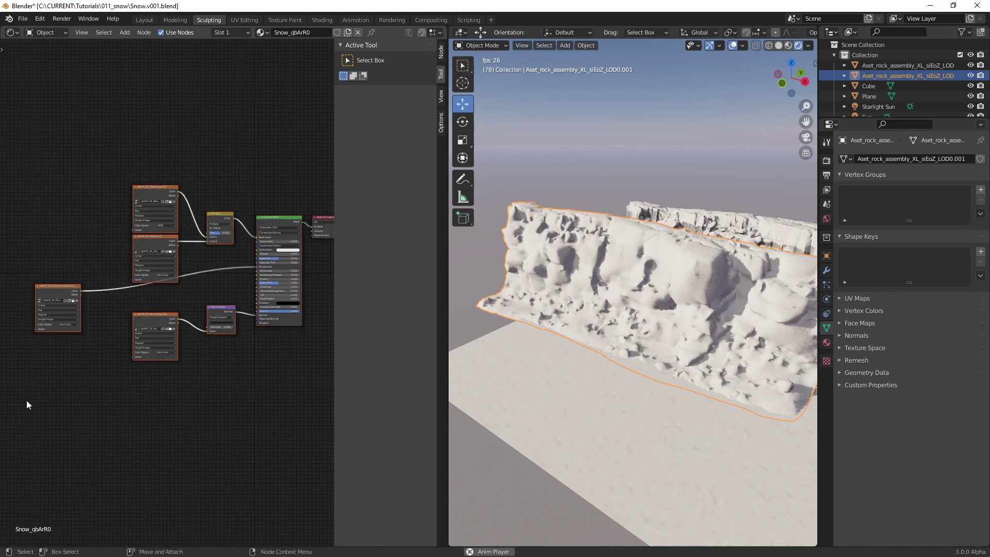
# Step: Reassign the Huge_Icelandic_Lava_siEoZ material, paste the copied snow nodes into it and place them above the rock nodes
pyautogui.click(260, 33)
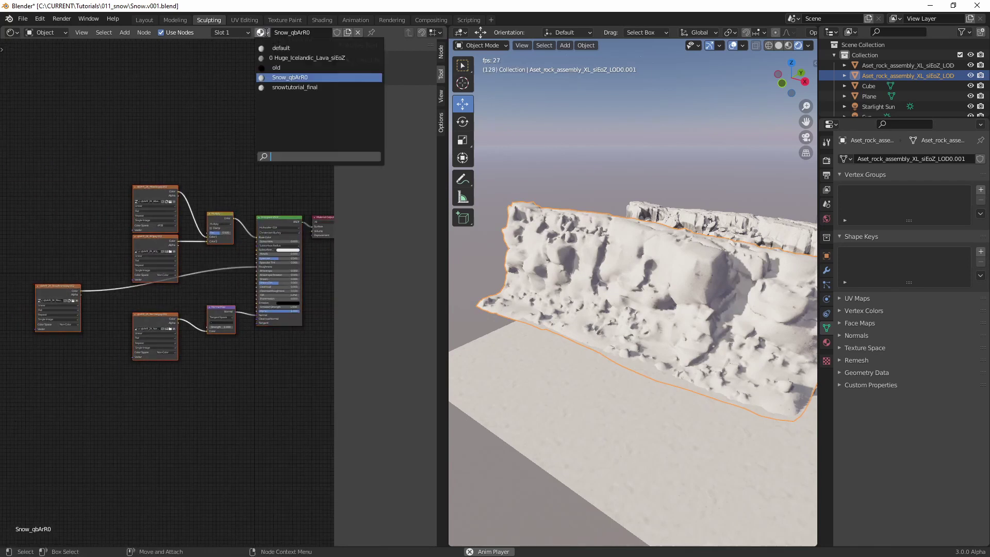
pyautogui.click(285, 59)
pyautogui.moveTo(191, 140); pyautogui.dragTo(209, 346, button='middle')
pyautogui.hotkey('ctrl', 'v')
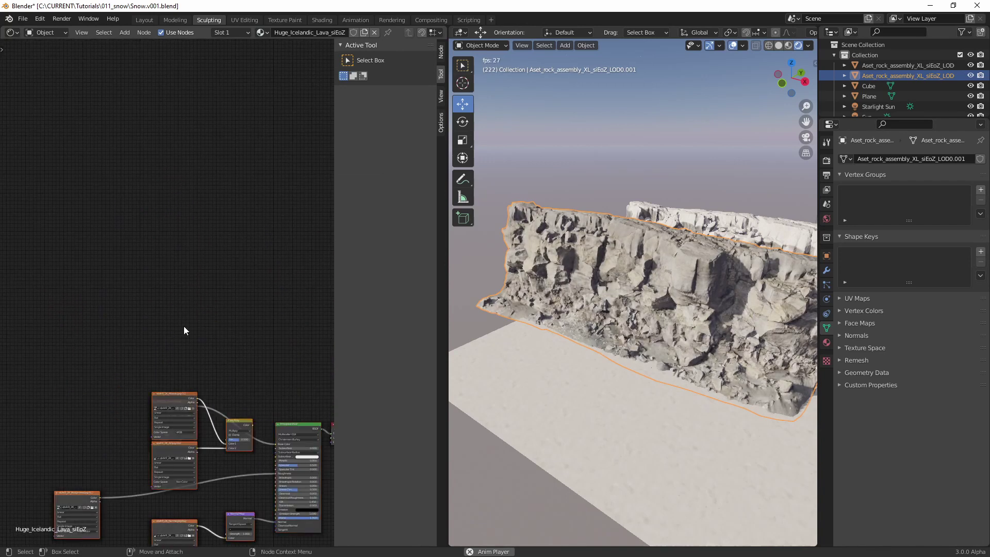
pyautogui.moveTo(167, 400); pyautogui.dragTo(151, 192)
# Step: Add a Geometry node between the snow nodes and the rock nodes
pyautogui.keyDown('alt'); pyautogui.moveTo(197, 315); pyautogui.dragTo(185, 289, button='middle'); pyautogui.keyUp('alt')
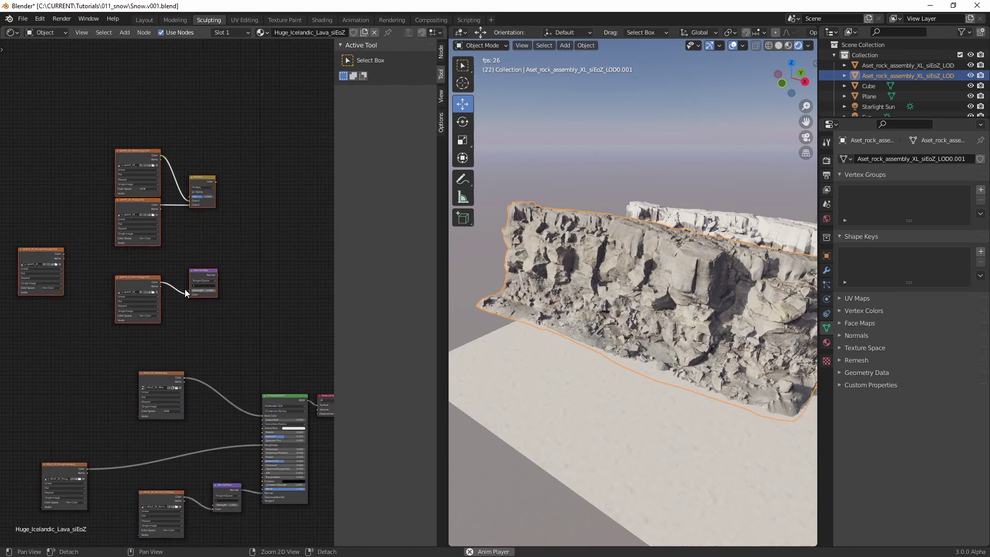
pyautogui.keyDown('alt'); pyautogui.moveTo(184, 288); pyautogui.dragTo(217, 317, button='right'); pyautogui.keyUp('alt')
pyautogui.moveTo(216, 317); pyautogui.dragTo(174, 316, button='middle')
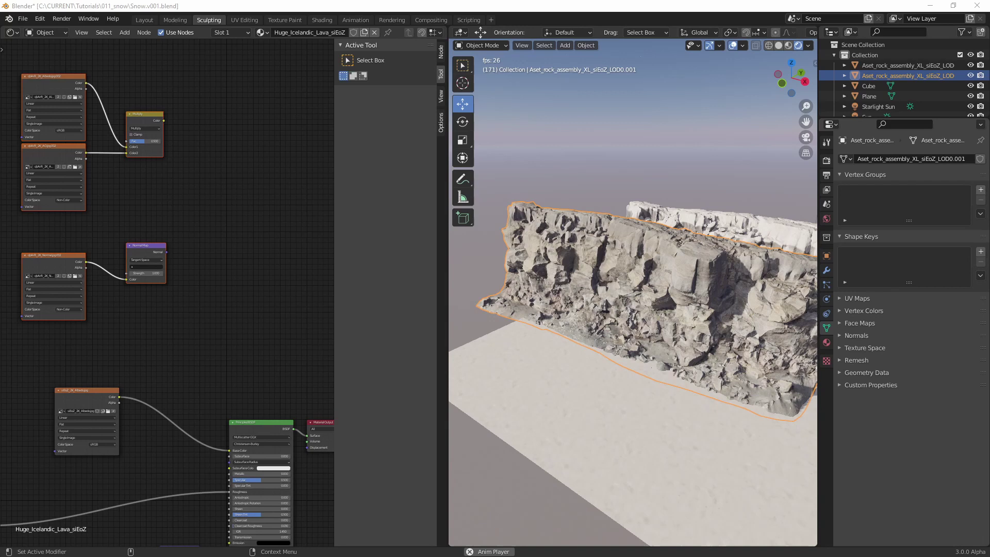
pyautogui.hotkey('shift', 'a')
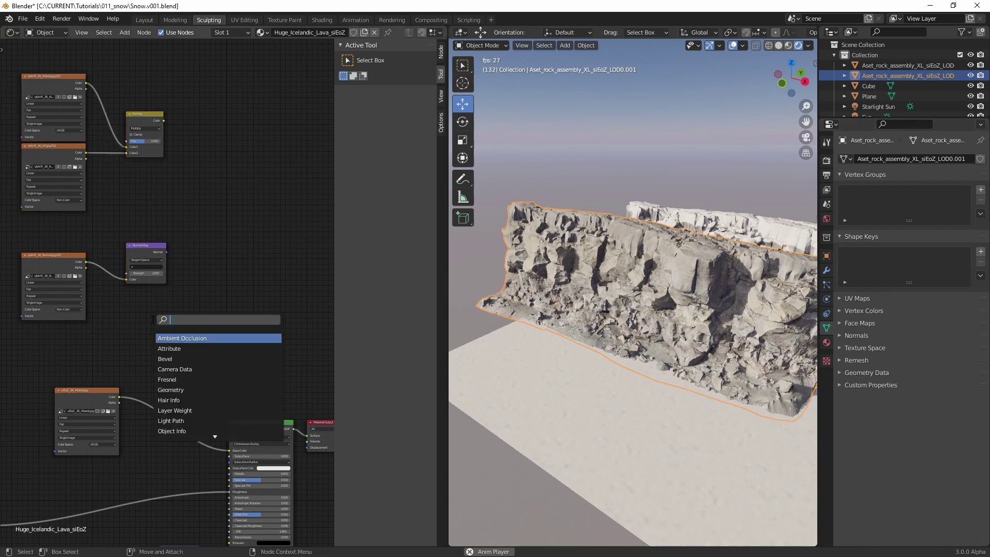
pyautogui.write('geom')
pyautogui.press('Return')
pyautogui.click(153, 320)
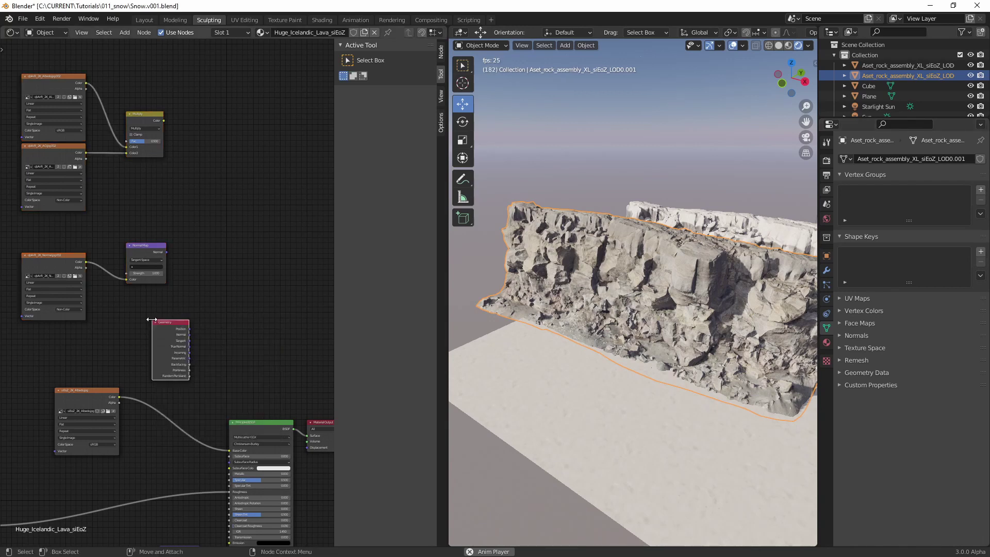
# Step: Add a Normal node beside the Geometry node and connect the Geometry node's Normal output to its Normal input
pyautogui.hotkey('shift', 'a')
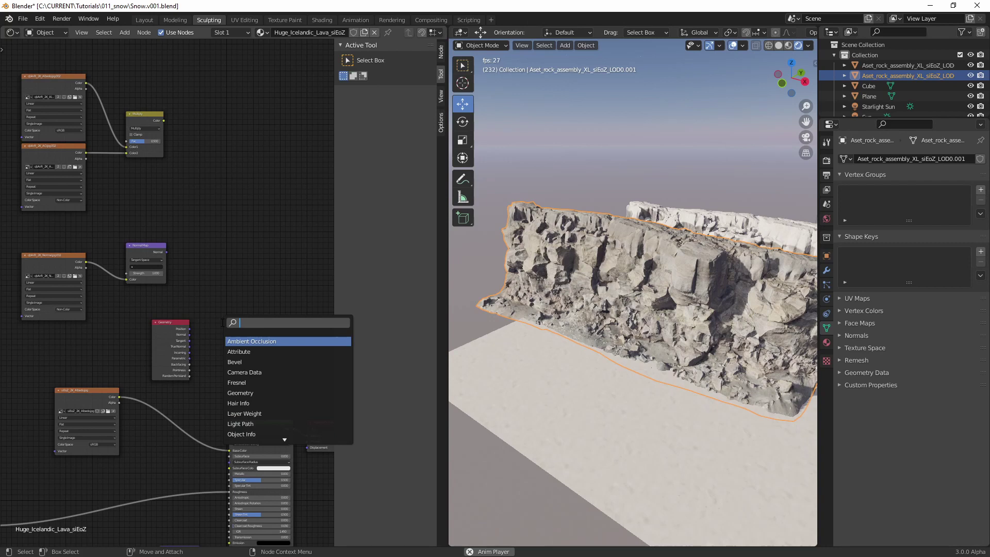
pyautogui.write('normal')
pyautogui.press('Return')
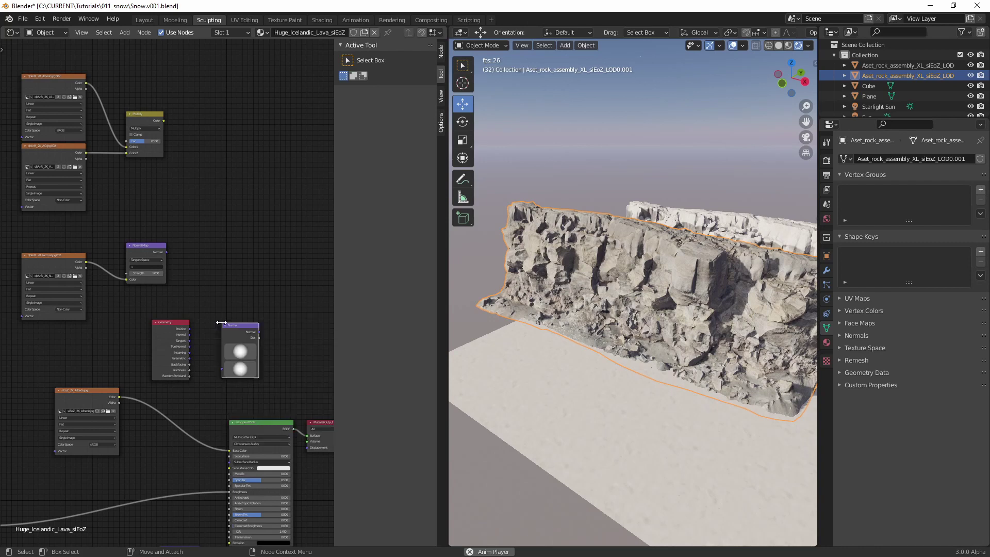
pyautogui.keyDown('alt'); pyautogui.moveTo(235, 340); pyautogui.dragTo(241, 278, button='right'); pyautogui.keyUp('alt')
pyautogui.keyDown('alt'); pyautogui.moveTo(240, 278); pyautogui.dragTo(98, 209, button='middle'); pyautogui.keyUp('alt')
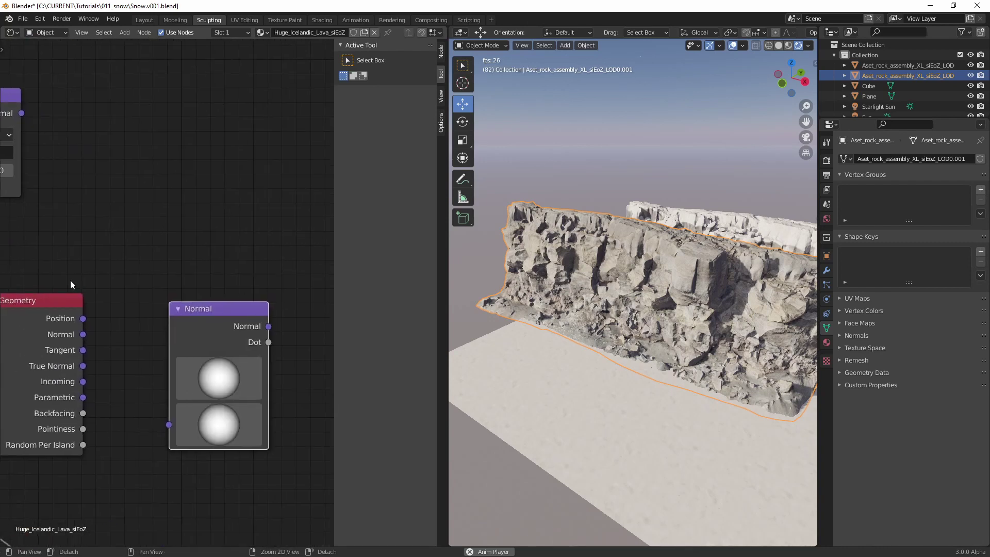
pyautogui.moveTo(83, 335); pyautogui.dragTo(169, 427)
pyautogui.scroll(-2, 236, 265)
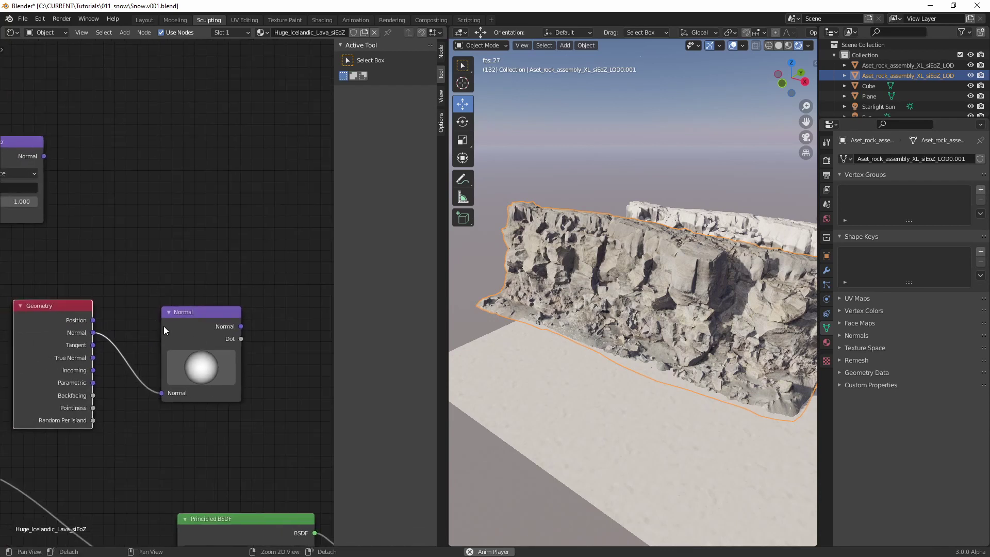
pyautogui.press('Tab')
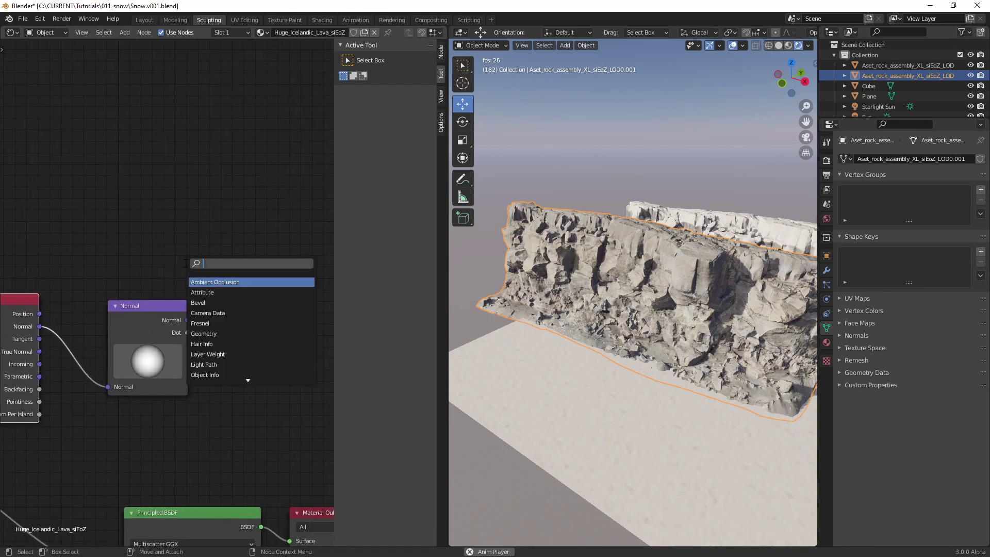
pyautogui.write('math')
pyautogui.press('Down')
pyautogui.press('Return')
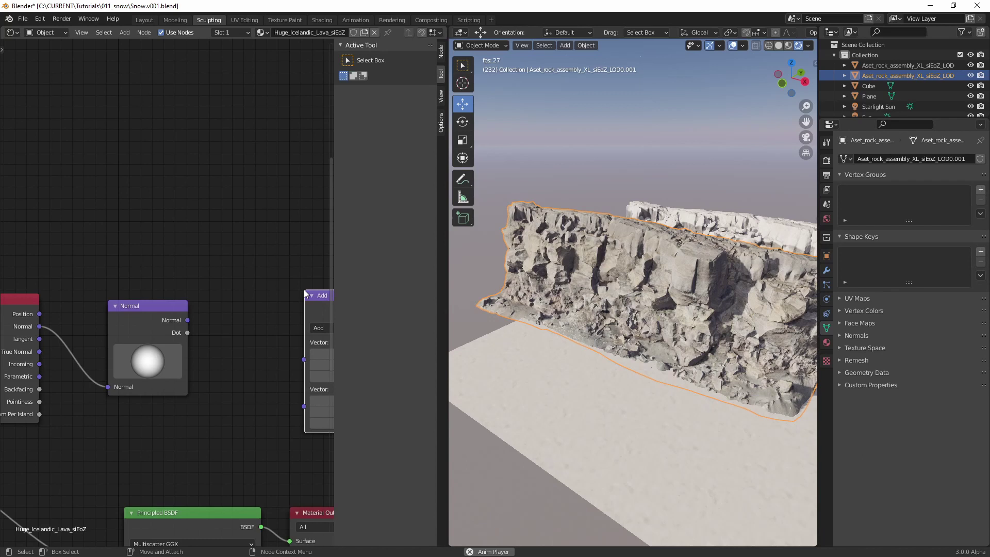
pyautogui.click(305, 290)
pyautogui.moveTo(272, 287); pyautogui.dragTo(193, 274, button='middle')
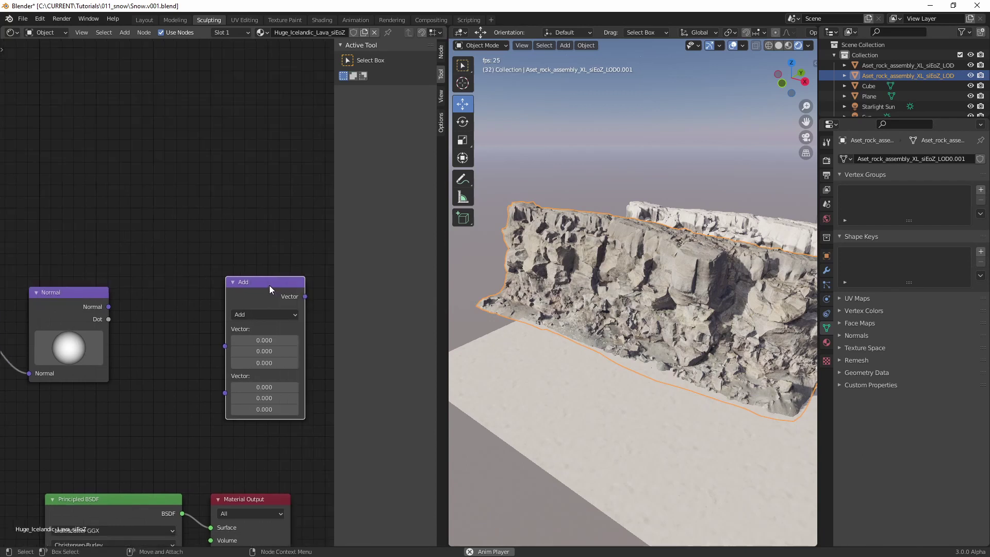
pyautogui.press('x')
# Step: Add a Math node beside the Normal node and connect the Normal node's Dot output to its first Value input
pyautogui.hotkey('shift', 'a')
pyautogui.write('math')
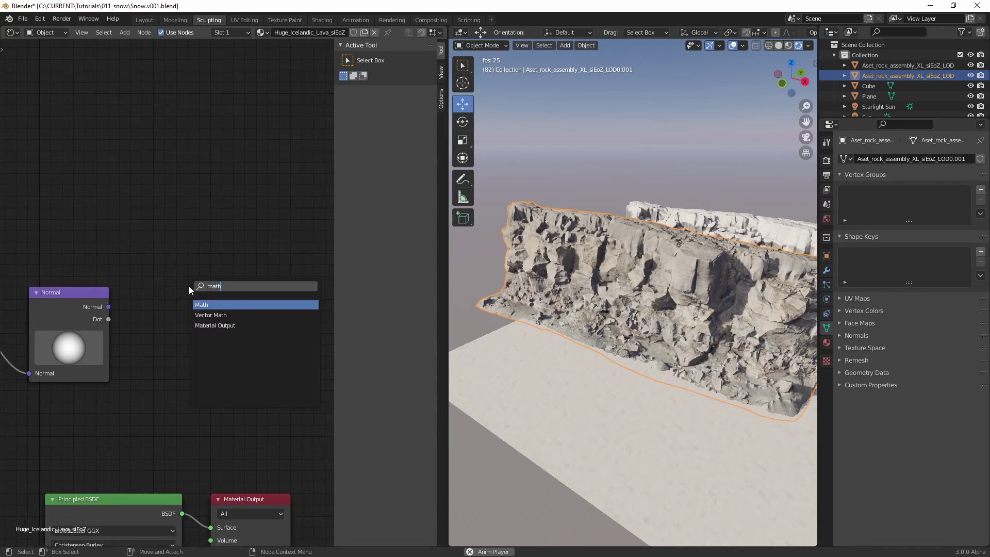
pyautogui.press('Return')
pyautogui.click(189, 286)
pyautogui.click(109, 319)
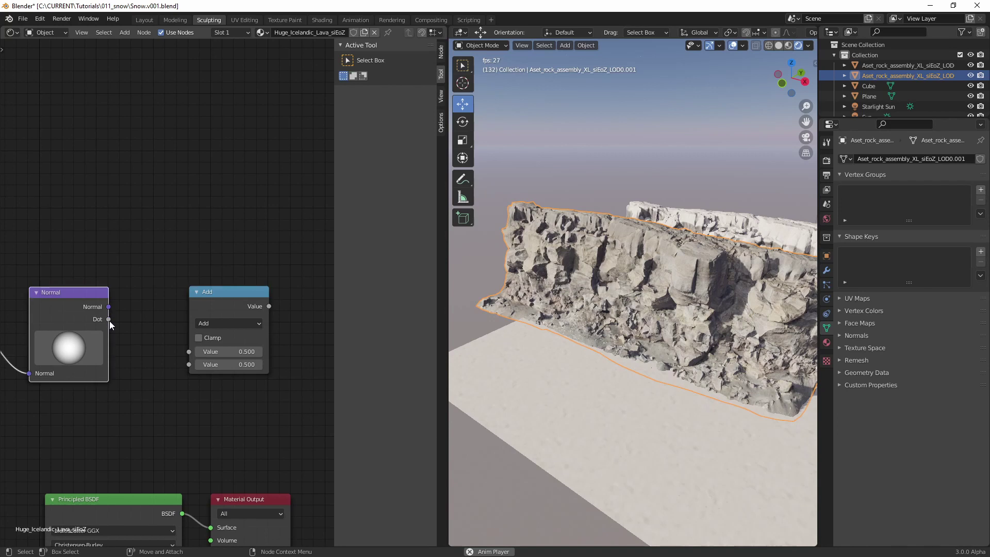
pyautogui.moveTo(172, 342); pyautogui.dragTo(189, 351)
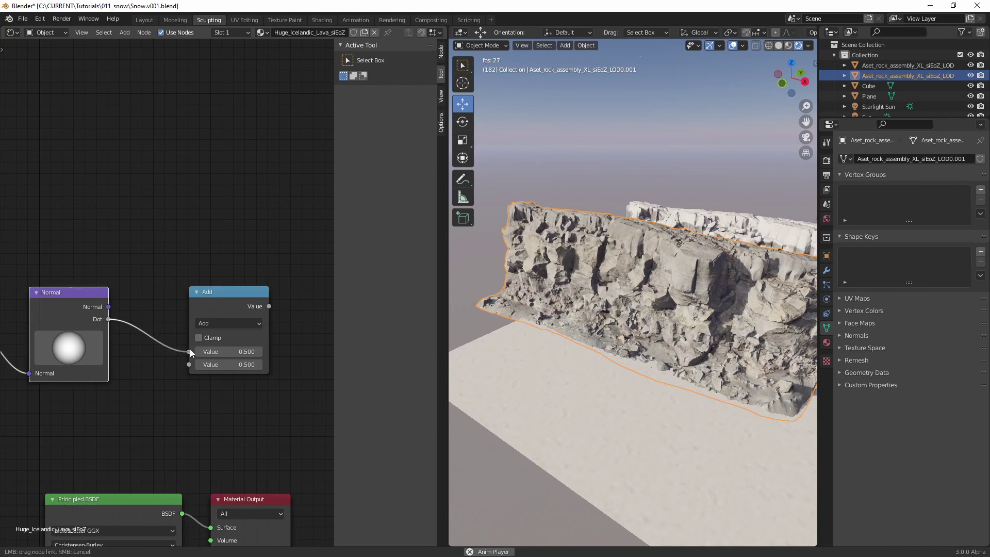
# Step: Set the Math node's operation to Multiply
pyautogui.moveTo(285, 302); pyautogui.dragTo(161, 320, button='middle')
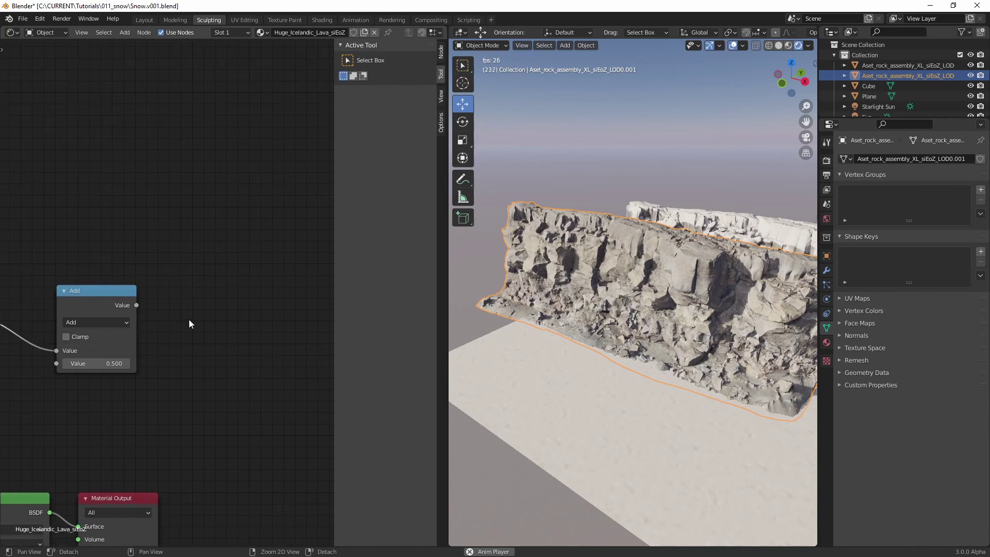
pyautogui.scroll(-1, 203, 311)
pyautogui.click(98, 319)
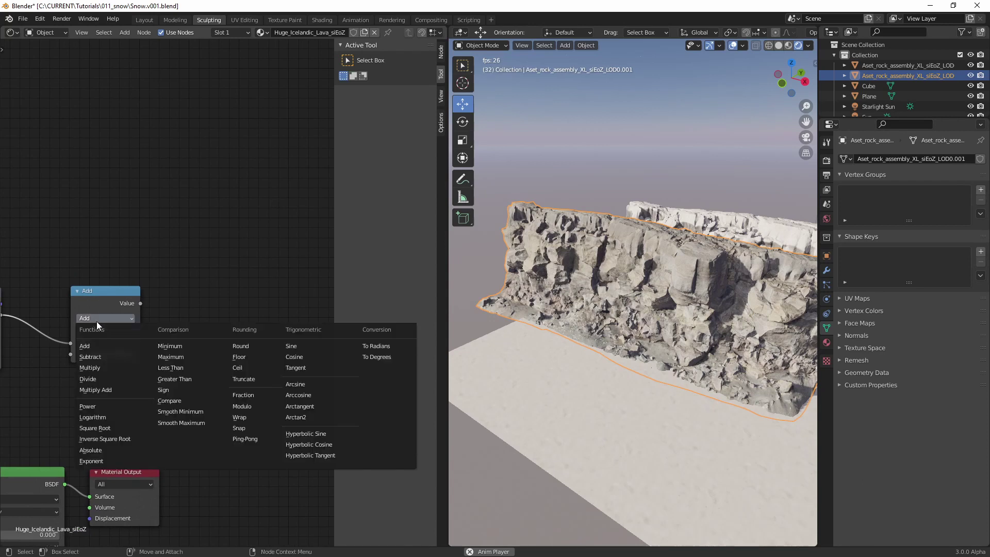
pyautogui.click(105, 367)
# Step: Add a MixRGB node beside the Math Multiply node and connect the Multiply Value output to its Fac input
pyautogui.click(203, 335)
pyautogui.hotkey('shift', 'a')
pyautogui.write('s')
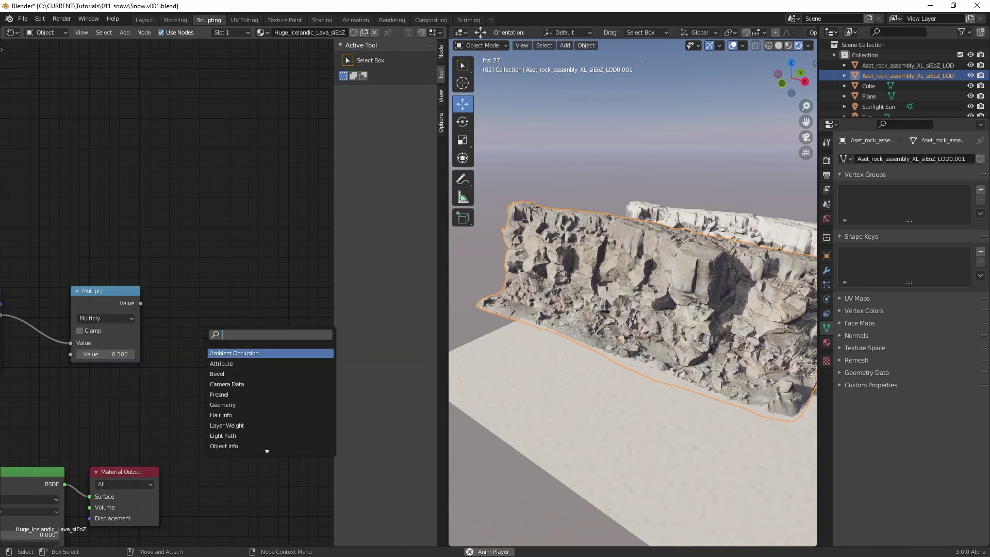
pyautogui.write('mix')
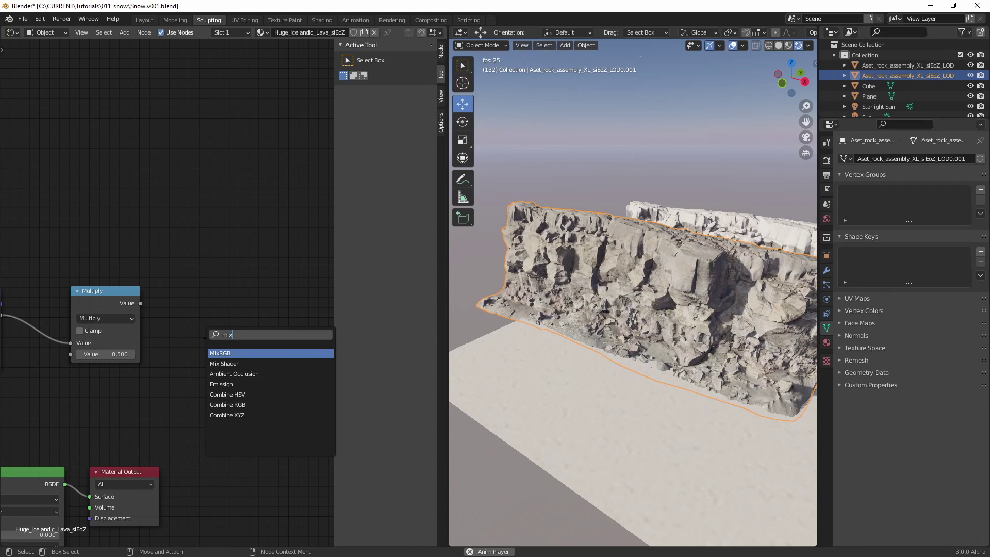
pyautogui.press('Return')
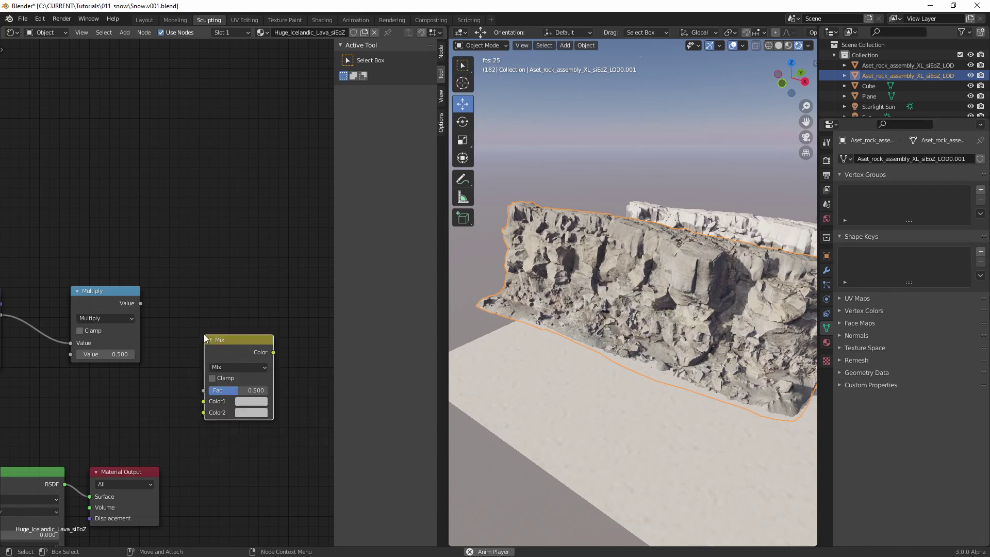
pyautogui.click(203, 334)
pyautogui.moveTo(141, 303); pyautogui.dragTo(204, 390)
# Step: Move the Principled BSDF and Material Output nodes farther along the graph to make room for the mixing nodes
pyautogui.scroll(-4, 215, 328)
pyautogui.keyDown('alt'); pyautogui.moveTo(197, 393); pyautogui.dragTo(229, 330, button='middle'); pyautogui.keyUp('alt')
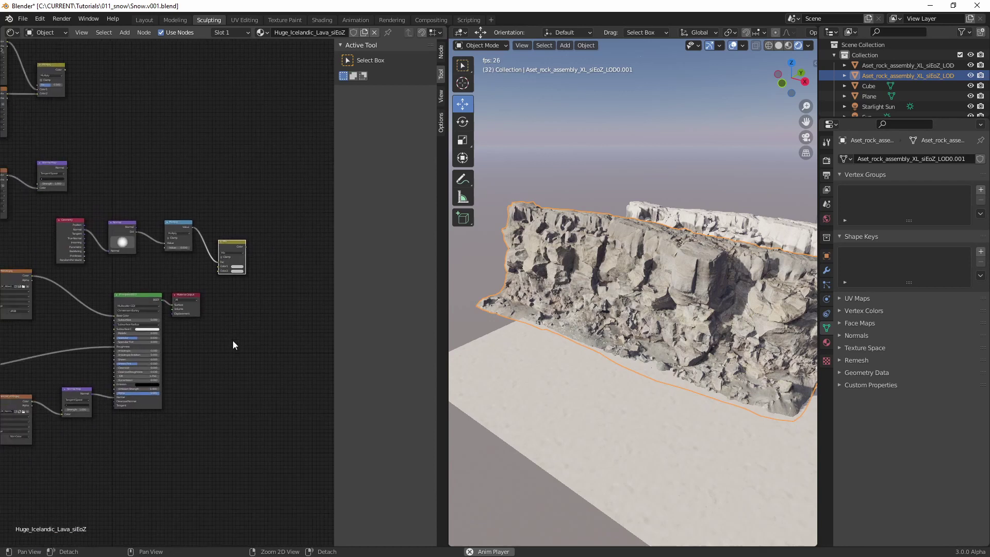
pyautogui.moveTo(237, 298); pyautogui.dragTo(122, 387)
pyautogui.moveTo(149, 333); pyautogui.dragTo(255, 349)
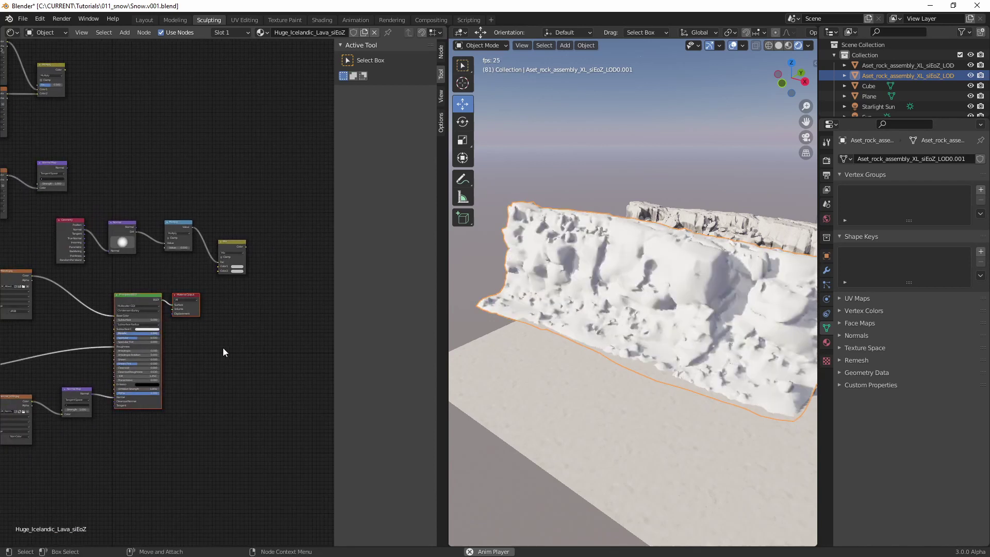
pyautogui.scroll(2, 195, 355)
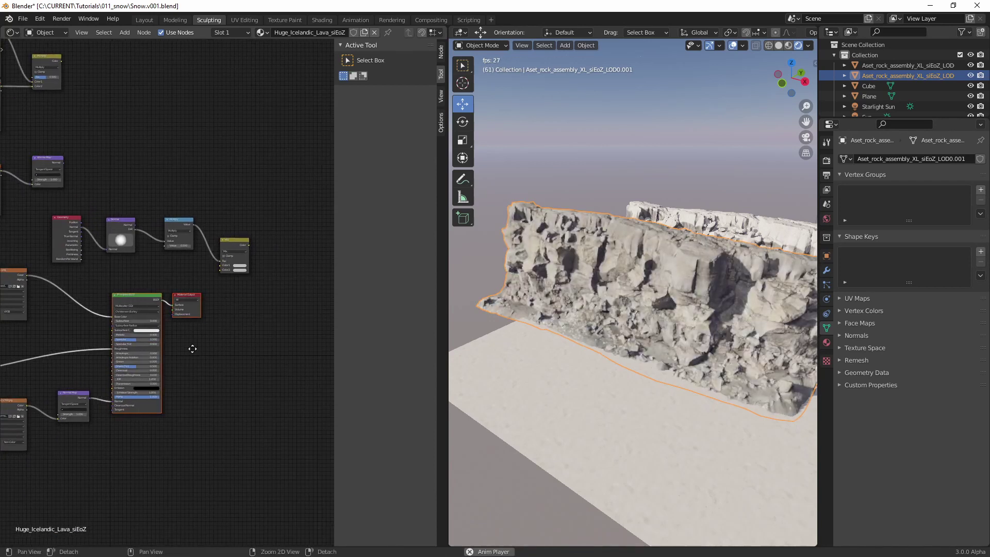
pyautogui.moveTo(137, 296); pyautogui.dragTo(311, 296)
pyautogui.keyDown('alt'); pyautogui.moveTo(311, 296); pyautogui.dragTo(152, 357, button='middle'); pyautogui.keyUp('alt')
pyautogui.moveTo(140, 353); pyautogui.dragTo(195, 350)
# Step: Bring the snow color Multiply node closer to the mixing area and shift the Mix node nearer to the Principled BSDF
pyautogui.keyDown('alt'); pyautogui.moveTo(150, 317); pyautogui.dragTo(163, 315, button='right'); pyautogui.keyUp('alt')
pyautogui.keyDown('alt'); pyautogui.moveTo(139, 265); pyautogui.dragTo(267, 329, button='middle'); pyautogui.keyUp('alt')
pyautogui.moveTo(82, 195); pyautogui.dragTo(256, 263)
pyautogui.keyDown('alt'); pyautogui.moveTo(238, 328); pyautogui.dragTo(168, 296, button='middle'); pyautogui.keyUp('alt')
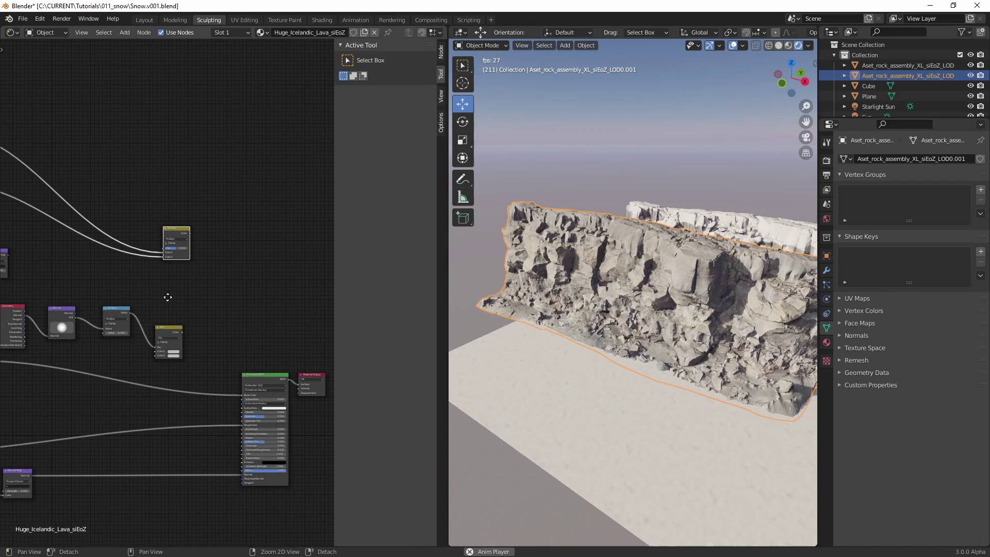
pyautogui.keyDown('alt'); pyautogui.moveTo(168, 294); pyautogui.dragTo(201, 294, button='right'); pyautogui.keyUp('alt')
pyautogui.keyDown('alt'); pyautogui.moveTo(187, 312); pyautogui.dragTo(152, 288, button='middle'); pyautogui.keyUp('alt')
pyautogui.moveTo(138, 330); pyautogui.dragTo(240, 322)
# Step: Connect the snow Multiply node's Color output to the Mix node's Color2 input
pyautogui.keyDown('alt'); pyautogui.moveTo(198, 248); pyautogui.dragTo(194, 216, button='right'); pyautogui.keyUp('alt')
pyautogui.keyDown('alt'); pyautogui.moveTo(190, 285); pyautogui.dragTo(173, 215, button='right'); pyautogui.keyUp('alt')
pyautogui.moveTo(170, 145); pyautogui.dragTo(232, 382)
pyautogui.click(128, 164)
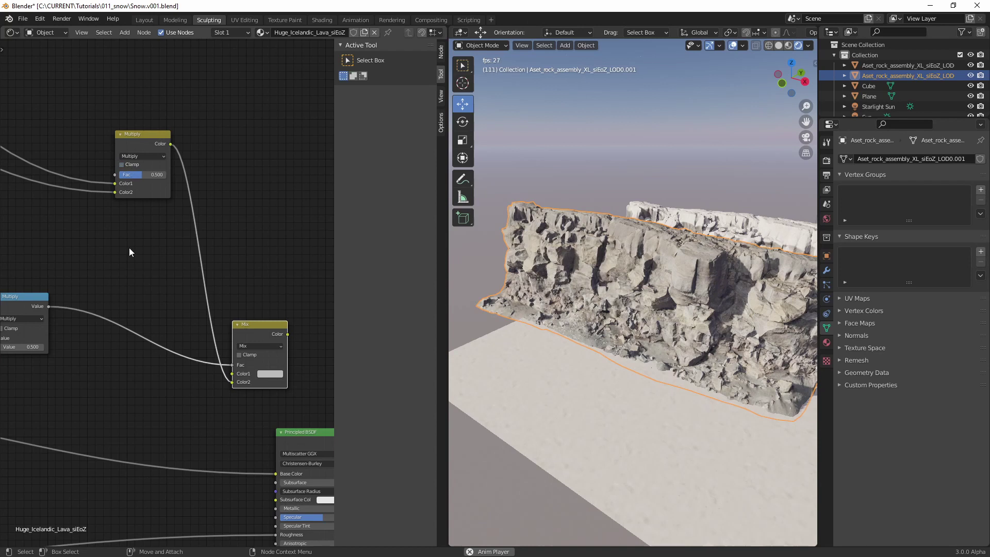
# Step: Move the siEoZ_2K_Albedo texture node below the Math node and connect its Color output to the Mix node's Color1 input
pyautogui.keyDown('alt'); pyautogui.moveTo(125, 293); pyautogui.dragTo(135, 240, button='middle'); pyautogui.keyUp('alt')
pyautogui.keyDown('alt'); pyautogui.moveTo(135, 240); pyautogui.dragTo(147, 346, button='right'); pyautogui.keyUp('alt')
pyautogui.keyDown('alt'); pyautogui.moveTo(148, 347); pyautogui.dragTo(206, 335, button='middle'); pyautogui.keyUp('alt')
pyautogui.moveTo(63, 293); pyautogui.dragTo(228, 316)
pyautogui.keyDown('alt'); pyautogui.moveTo(290, 301); pyautogui.dragTo(162, 310, button='middle'); pyautogui.keyUp('alt')
pyautogui.keyDown('alt'); pyautogui.moveTo(163, 310); pyautogui.dragTo(205, 298, button='right'); pyautogui.keyUp('alt')
pyautogui.moveTo(233, 294); pyautogui.dragTo(81, 373)
# Step: Shift the Principled BSDF and Material Output aside and connect the Mix node's Color output to Base Color
pyautogui.keyDown('alt'); pyautogui.moveTo(234, 345); pyautogui.dragTo(89, 338, button='middle'); pyautogui.keyUp('alt')
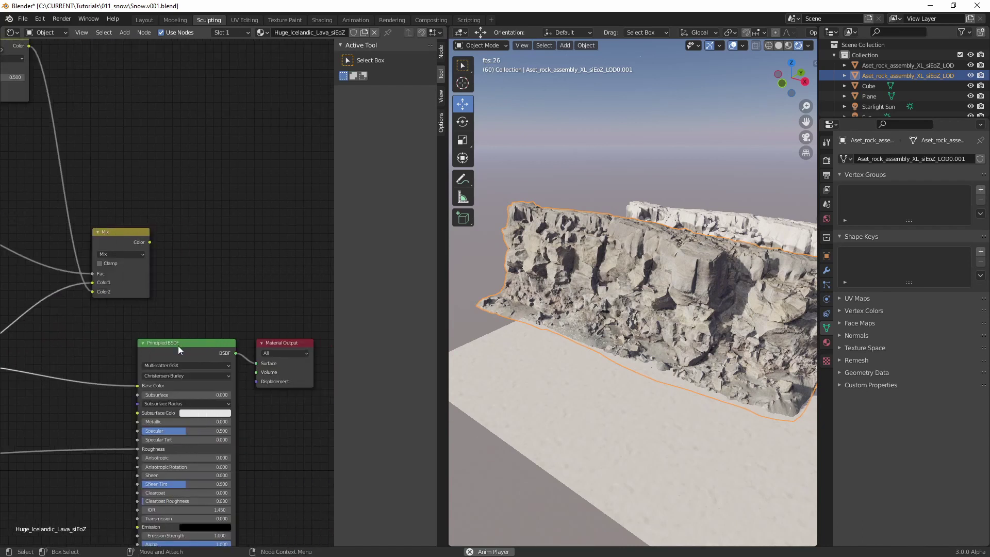
pyautogui.moveTo(178, 346); pyautogui.dragTo(177, 347)
pyautogui.moveTo(288, 310); pyautogui.dragTo(187, 391)
pyautogui.moveTo(206, 345); pyautogui.dragTo(271, 344)
pyautogui.keyDown('alt'); pyautogui.moveTo(189, 293); pyautogui.dragTo(121, 283, button='middle'); pyautogui.keyUp('alt')
pyautogui.moveTo(82, 232); pyautogui.dragTo(135, 377)
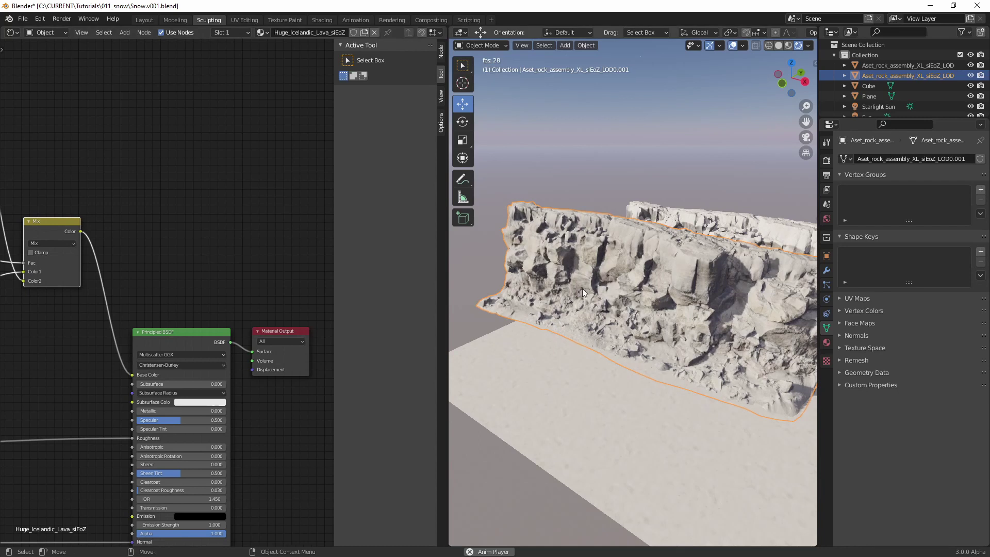
# Step: Raise the Math Multiply node's second value to about 11 and turn the Normal node's direction sphere slightly upward
pyautogui.keyDown('alt'); pyautogui.moveTo(582, 289); pyautogui.dragTo(697, 243, button='right'); pyautogui.keyUp('alt')
pyautogui.keyDown('alt'); pyautogui.moveTo(551, 315); pyautogui.dragTo(590, 298, button='right'); pyautogui.keyUp('alt')
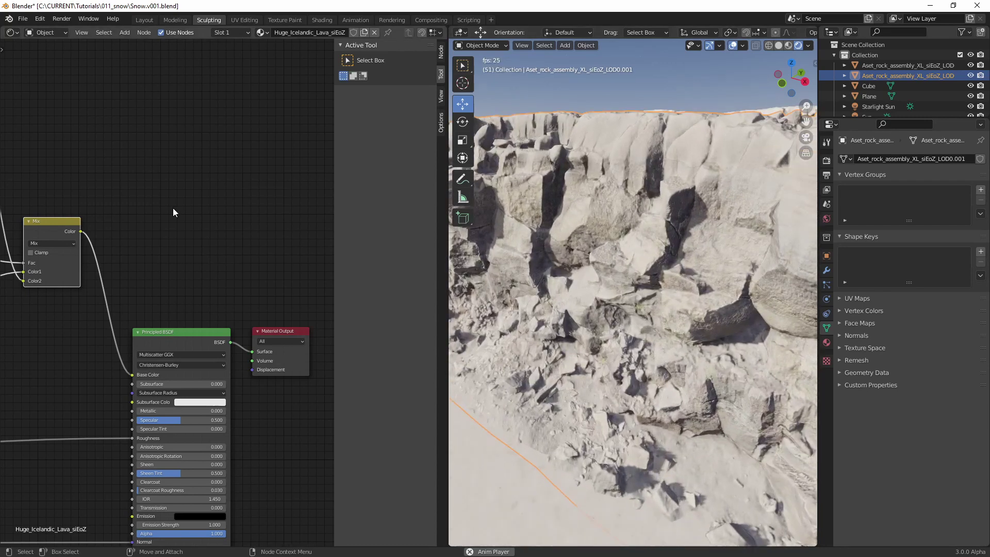
pyautogui.moveTo(172, 208); pyautogui.dragTo(121, 229, button='middle')
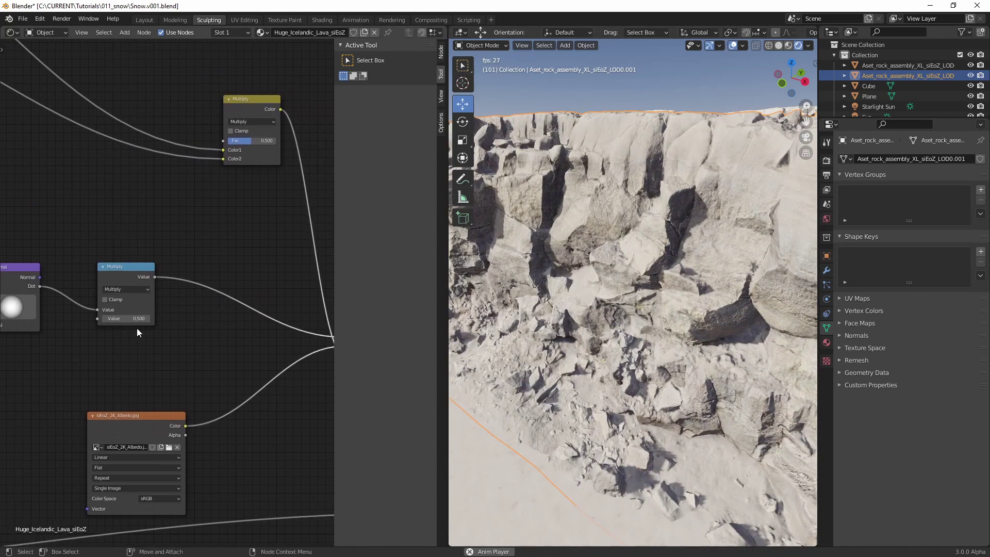
pyautogui.moveTo(125, 320); pyautogui.dragTo(325, 319)
pyautogui.moveTo(709, 319)
pyautogui.mouseDown()
pyautogui.moveTo(115, 338)
pyautogui.moveTo(180, 335)
pyautogui.mouseUp()
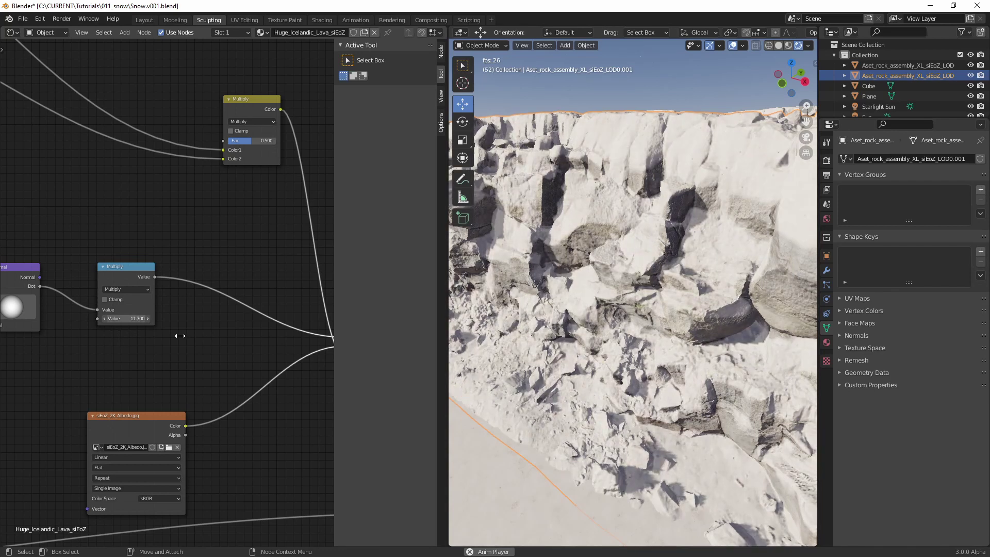
pyautogui.moveTo(37, 331); pyautogui.dragTo(140, 330, button='middle')
pyautogui.moveTo(122, 311)
pyautogui.mouseDown()
pyautogui.moveTo(86, 305)
pyautogui.moveTo(119, 309)
pyautogui.moveTo(125, 295)
pyautogui.moveTo(126, 307)
pyautogui.moveTo(121, 295)
pyautogui.mouseUp()
# Step: Duplicate the Geometry, Normal and Math Multiply node chain and place the copy below the original
pyautogui.scroll(-2, 187, 335)
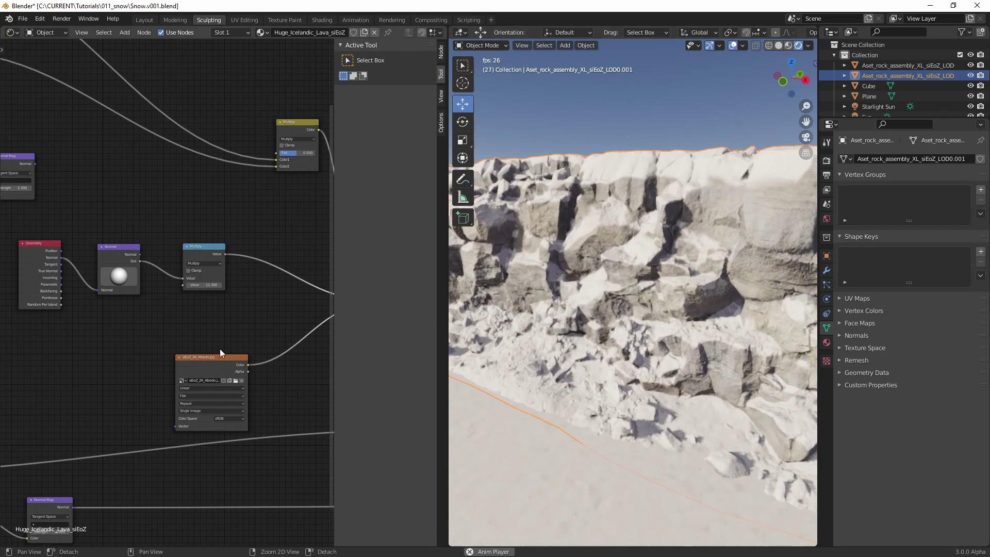
pyautogui.moveTo(113, 252); pyautogui.dragTo(152, 283, button='middle')
pyautogui.moveTo(48, 312); pyautogui.dragTo(268, 216)
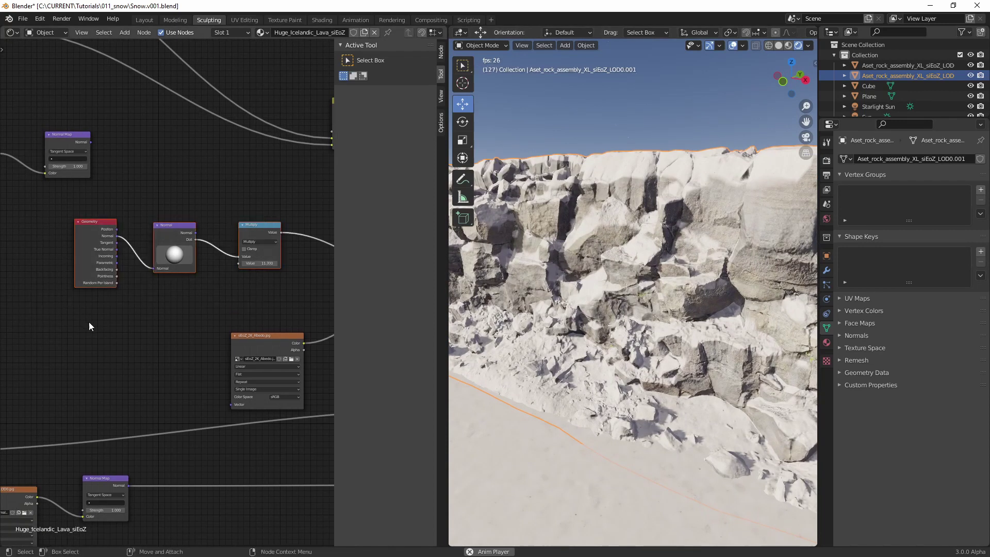
pyautogui.hotkey('ctrl', 'v')
pyautogui.moveTo(99, 230); pyautogui.dragTo(98, 311)
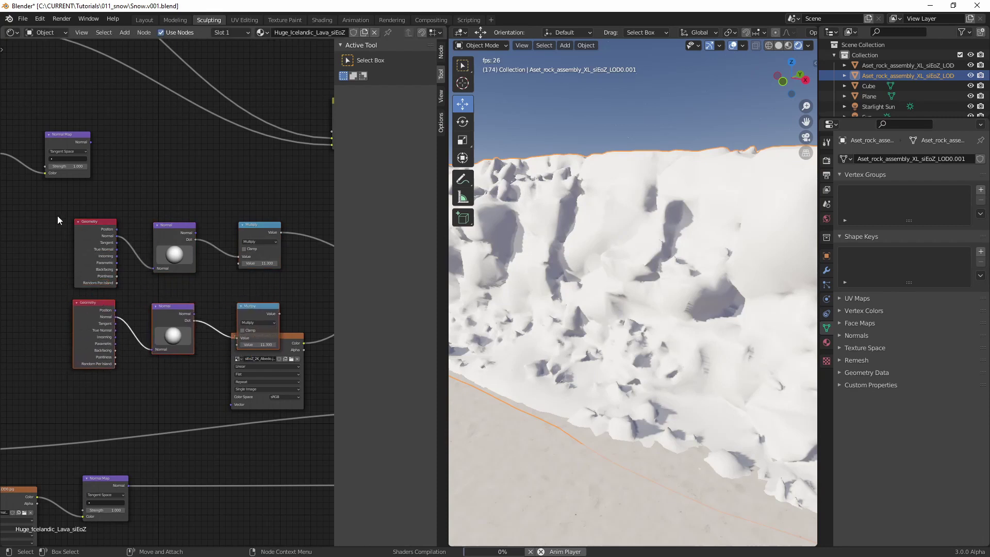
# Step: Enable Clamp on the original Math Multiply node and reposition the copied chain just beneath the original one
pyautogui.moveTo(56, 214); pyautogui.dragTo(261, 201)
pyautogui.click(252, 251)
pyautogui.moveTo(161, 305); pyautogui.dragTo(271, 285)
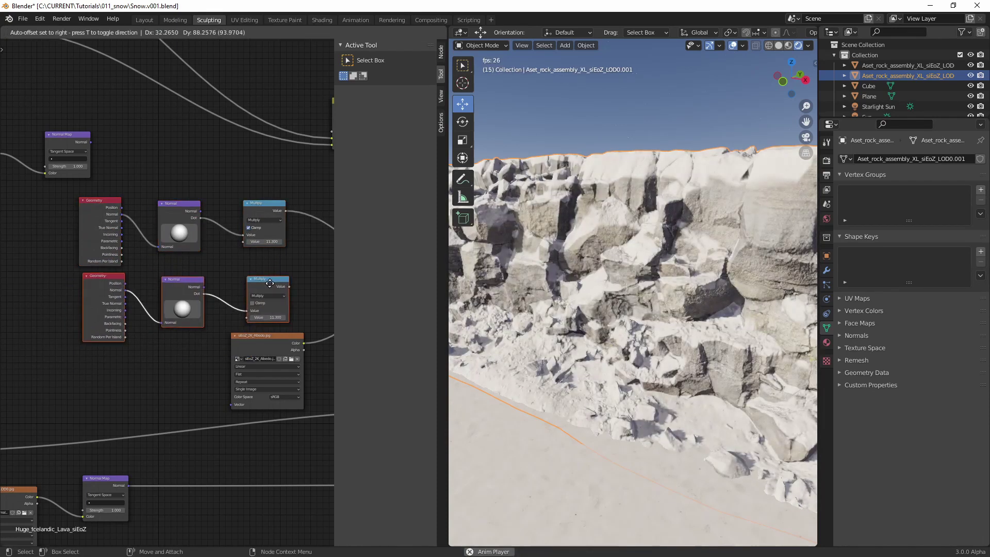
# Step: Duplicate the Mix node and place the copy above and beyond the original
pyautogui.moveTo(237, 292); pyautogui.dragTo(6, 314, button='middle')
pyautogui.click(217, 270)
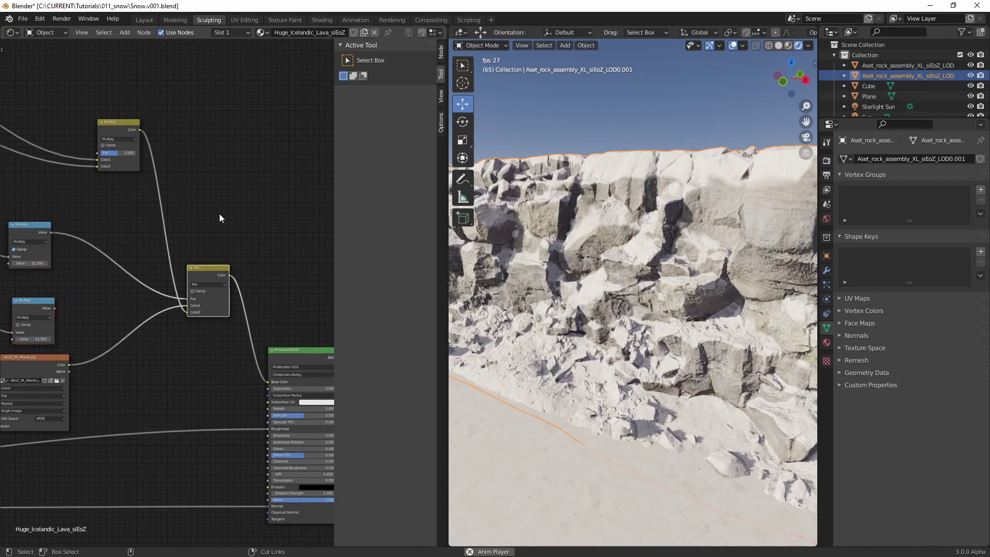
pyautogui.hotkey('shift', 'd')
pyautogui.click(265, 239)
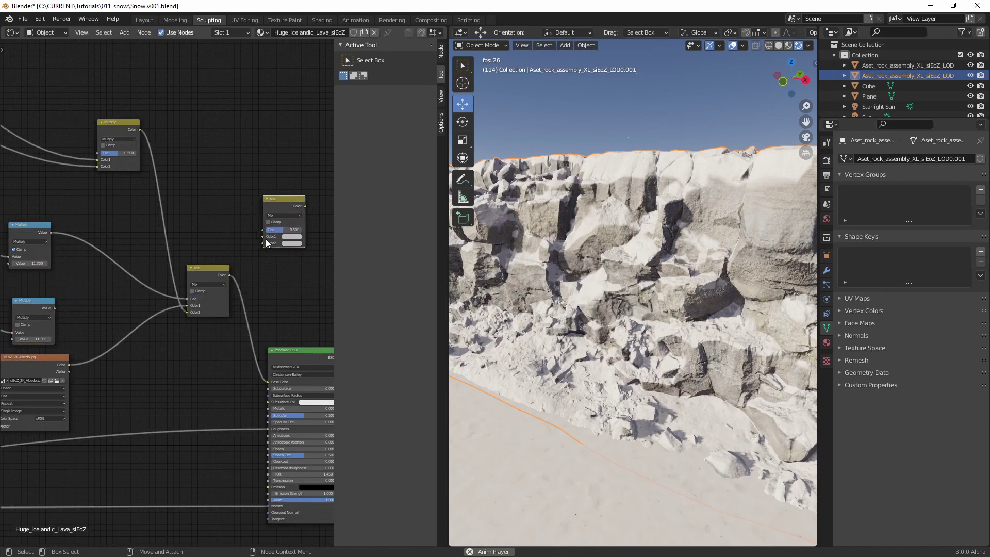
# Step: Feed the second Mix node with the first Mix as Color1, the copied Math Multiply as Fac and the snow color as Color2
pyautogui.moveTo(230, 276); pyautogui.dragTo(264, 236)
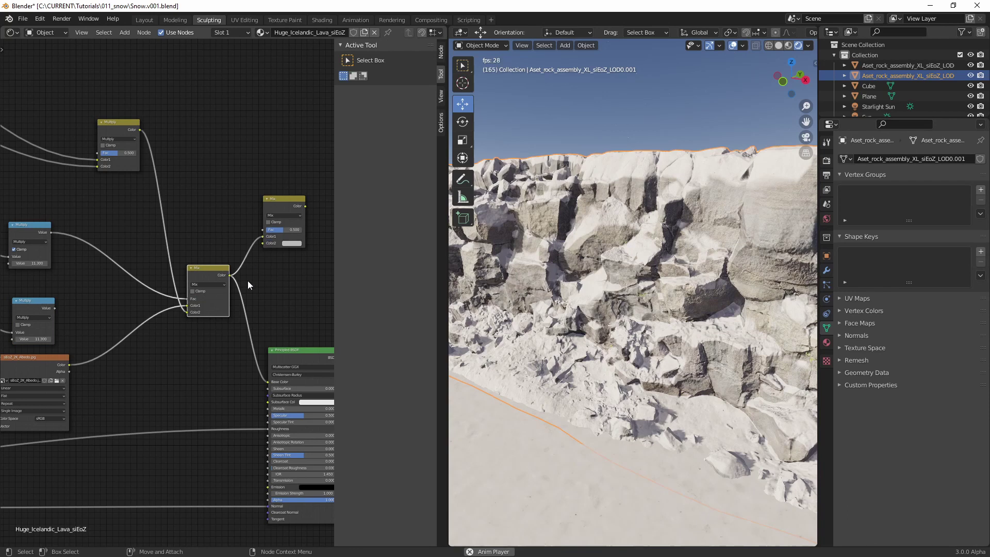
pyautogui.moveTo(54, 307); pyautogui.dragTo(253, 226)
pyautogui.moveTo(139, 129); pyautogui.dragTo(264, 244)
# Step: Move the Principled BSDF and Material Output farther along and connect the second Mix node's Color output to Base Color
pyautogui.moveTo(308, 320); pyautogui.dragTo(171, 333, button='middle')
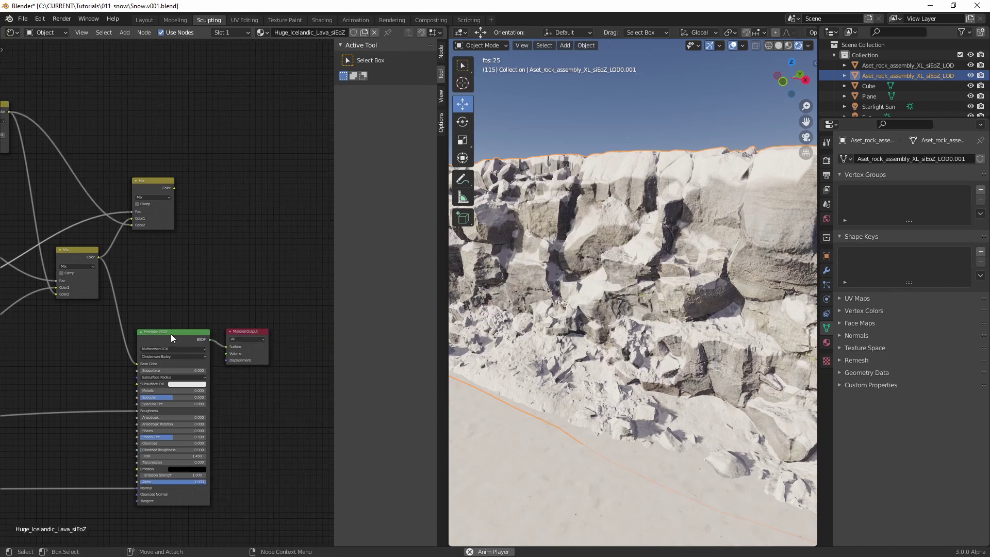
pyautogui.moveTo(268, 294); pyautogui.dragTo(163, 396)
pyautogui.press('g')
pyautogui.click(264, 371)
pyautogui.moveTo(174, 188); pyautogui.dragTo(241, 339)
# Step: Turn the copied Normal node's direction sphere to change the second snow direction, and widen the 3D viewport to inspect the cliff
pyautogui.moveTo(122, 350); pyautogui.dragTo(262, 351, button='middle')
pyautogui.moveTo(75, 299)
pyautogui.mouseDown()
pyautogui.moveTo(63, 314)
pyautogui.moveTo(85, 323)
pyautogui.moveTo(72, 320)
pyautogui.mouseUp()
pyautogui.moveTo(522, 311); pyautogui.dragTo(665, 353, button='middle')
pyautogui.click(449, 302)
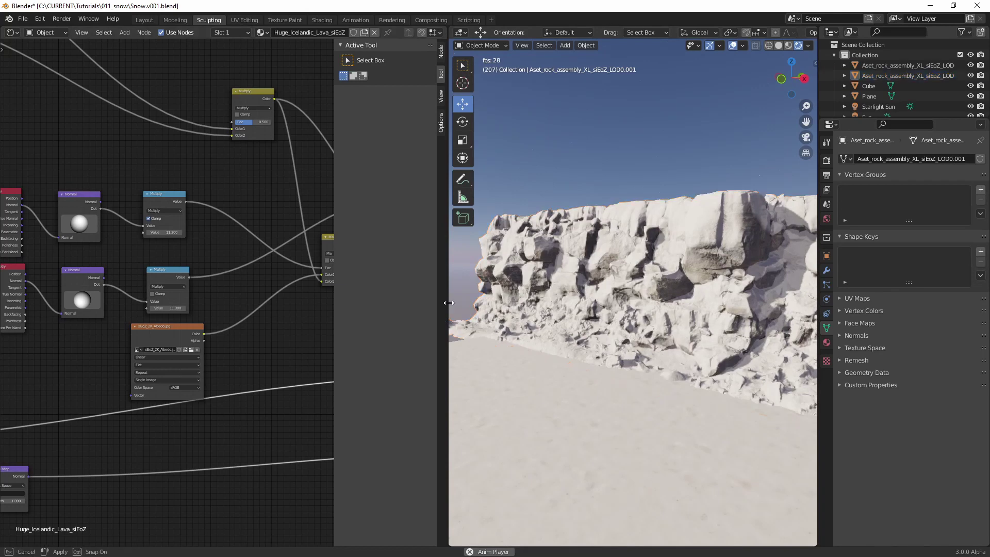
pyautogui.moveTo(447, 303); pyautogui.dragTo(77, 304)
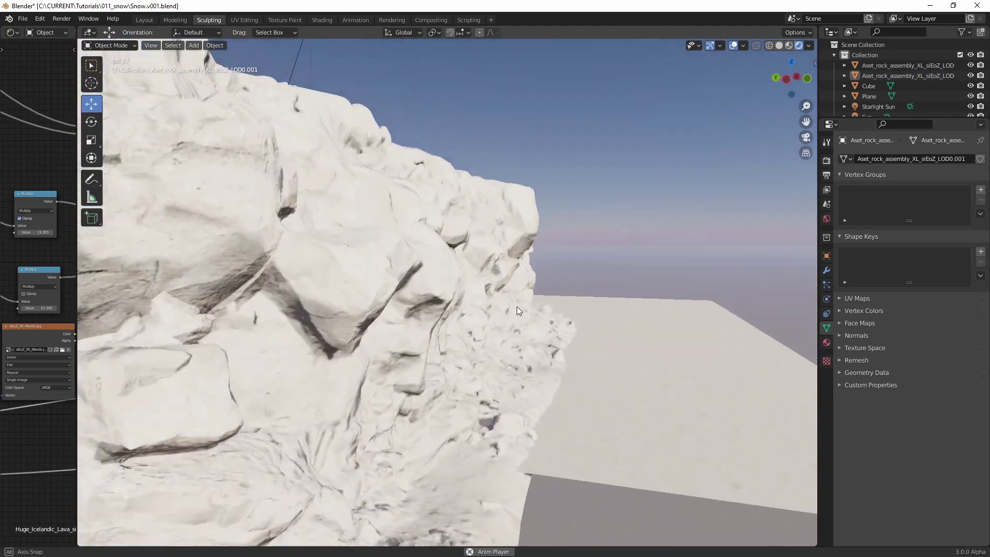